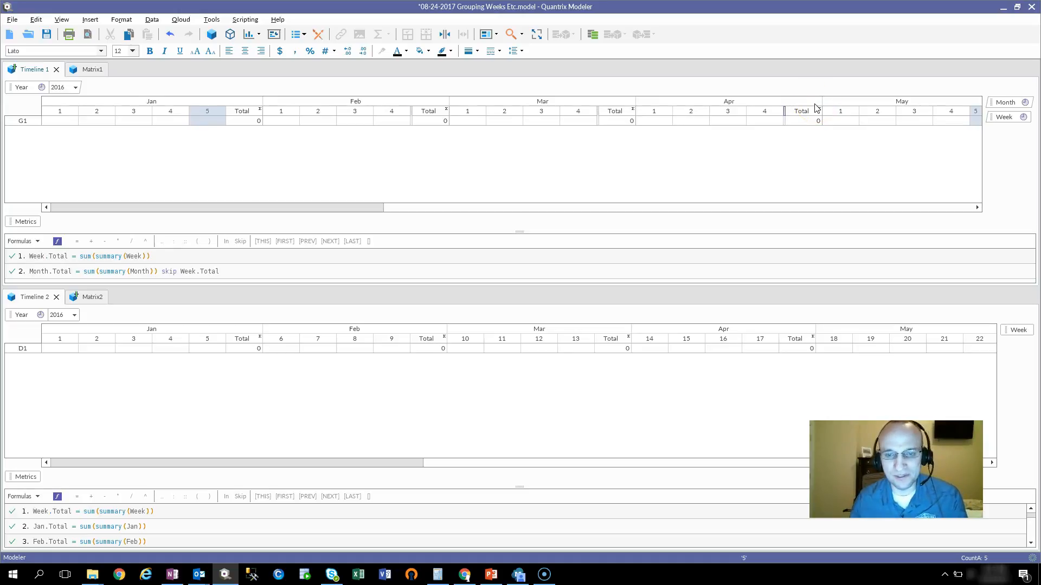
Step: Examine how weeks are grouped under months in Timeline 1 and Timeline 2, including Timeline 2's monthly Total columns and formulas
{"action": "left_click_drag", "start_coordinate": [367, 208], "coordinate": [241, 230]}
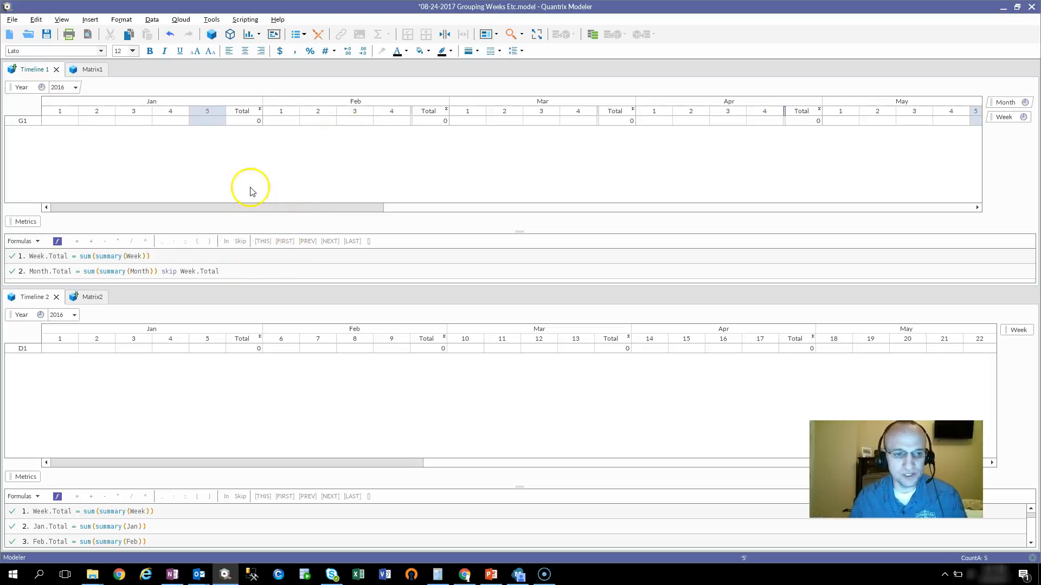
{"action": "left_click", "coordinate": [131, 350]}
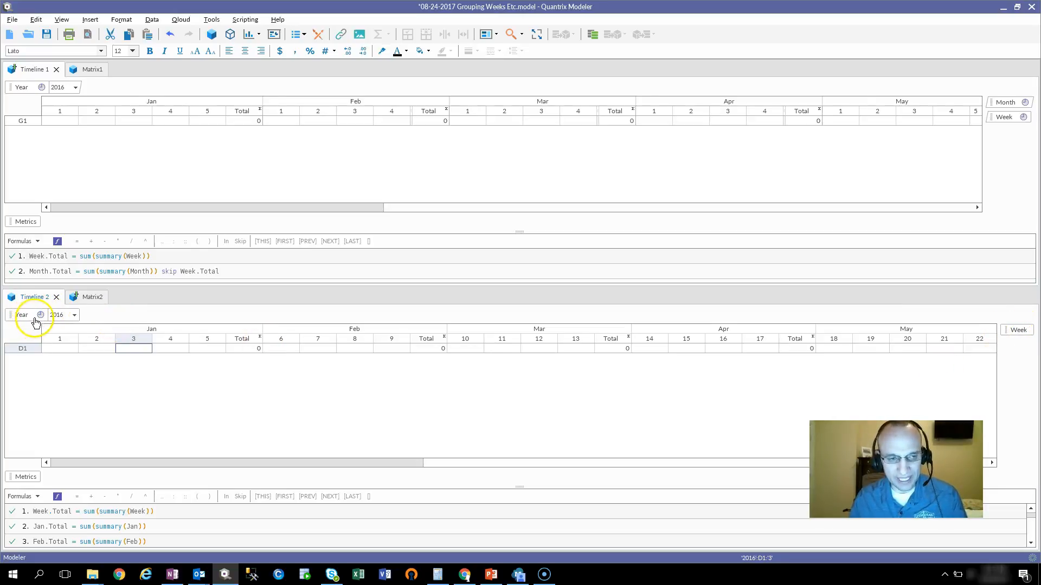
{"action": "left_click", "coordinate": [74, 340]}
{"action": "left_click_drag", "start_coordinate": [74, 341], "coordinate": [206, 348]}
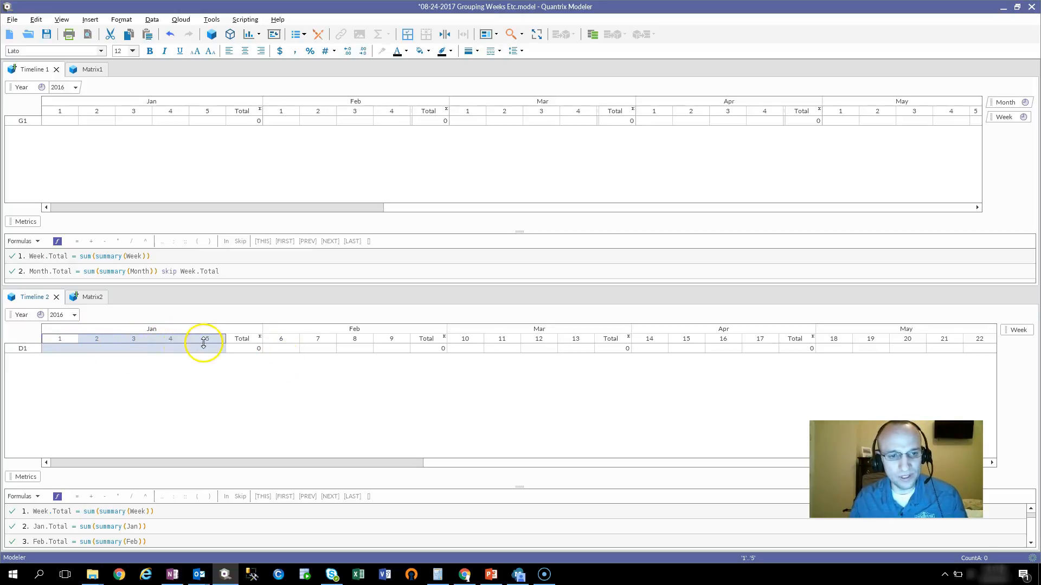
{"action": "left_click_drag", "start_coordinate": [279, 343], "coordinate": [385, 342]}
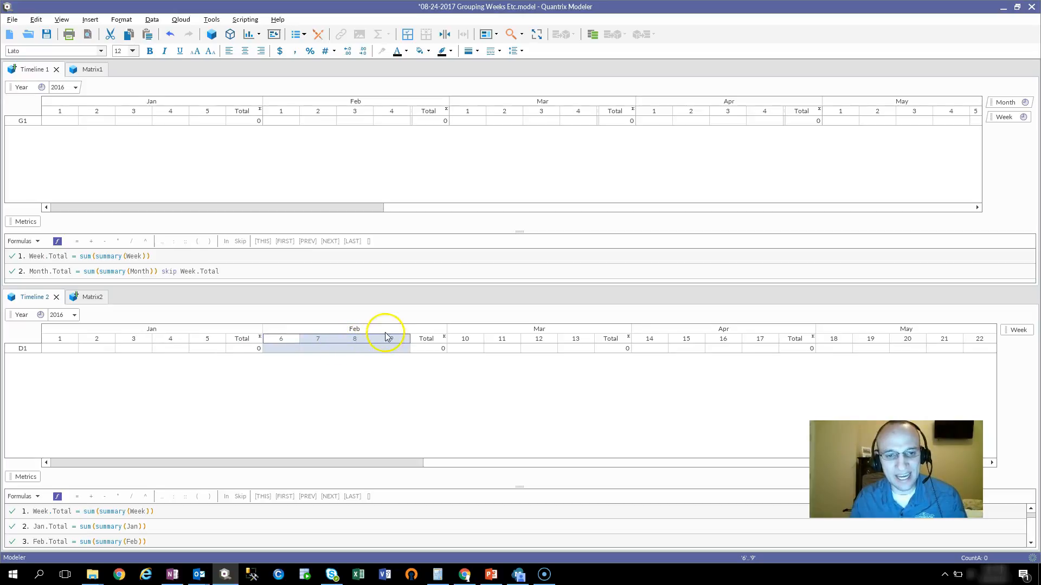
{"action": "left_click_drag", "start_coordinate": [520, 487], "coordinate": [505, 431]}
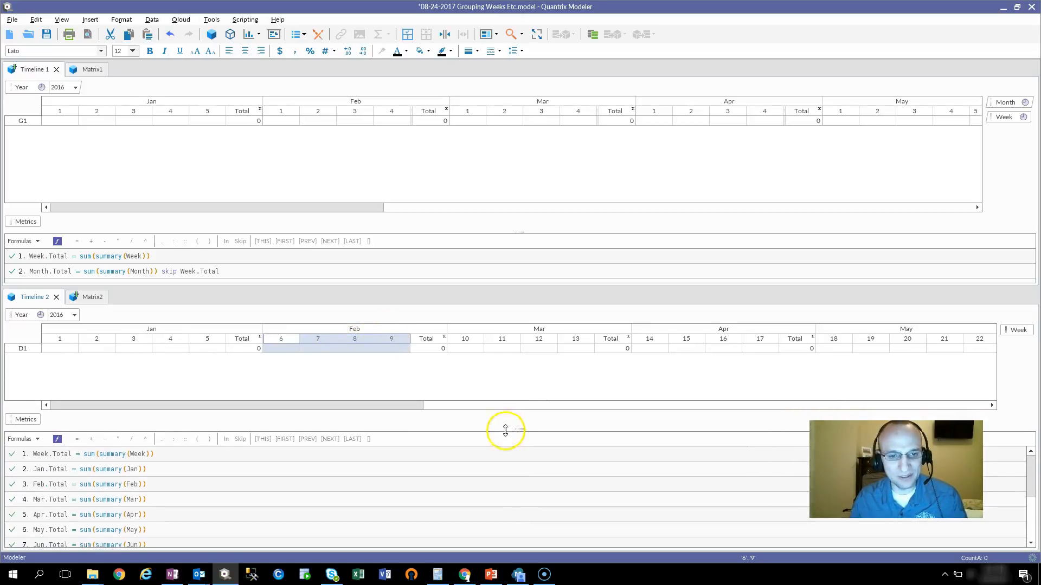
{"action": "left_click", "coordinate": [233, 348]}
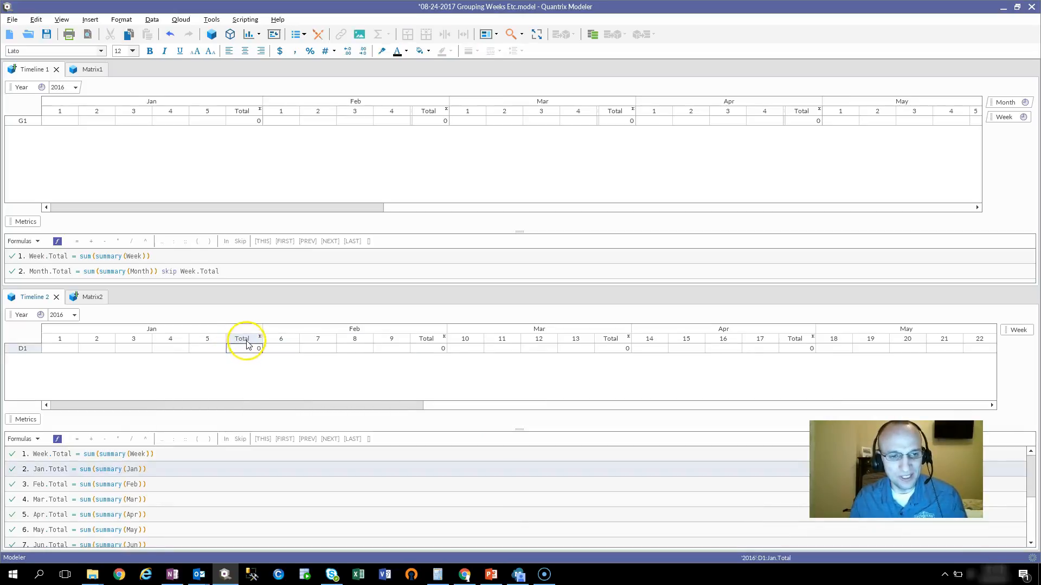
{"action": "left_click", "coordinate": [244, 341]}
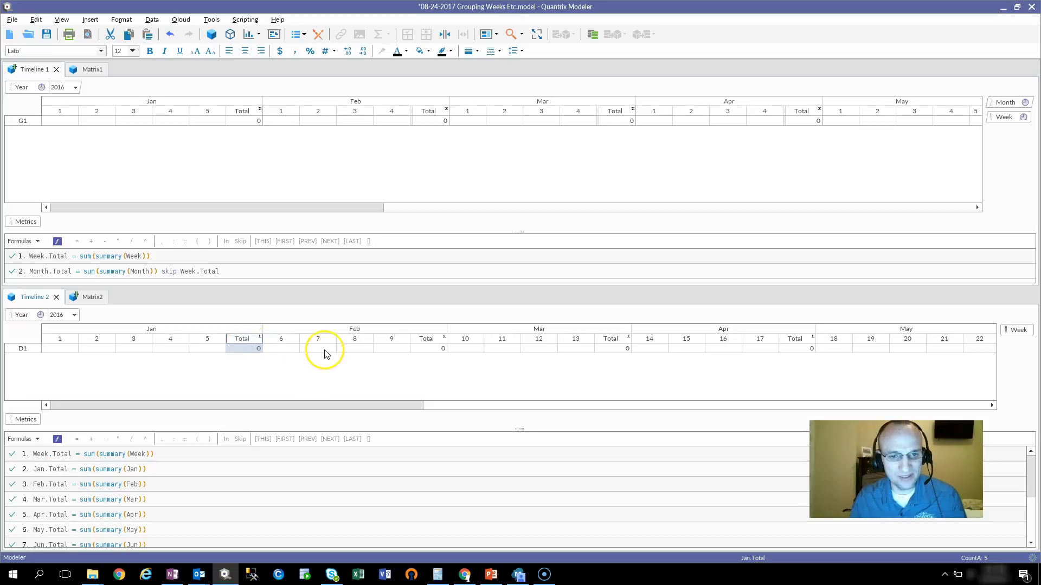
{"action": "left_click_drag", "start_coordinate": [281, 340], "coordinate": [397, 350]}
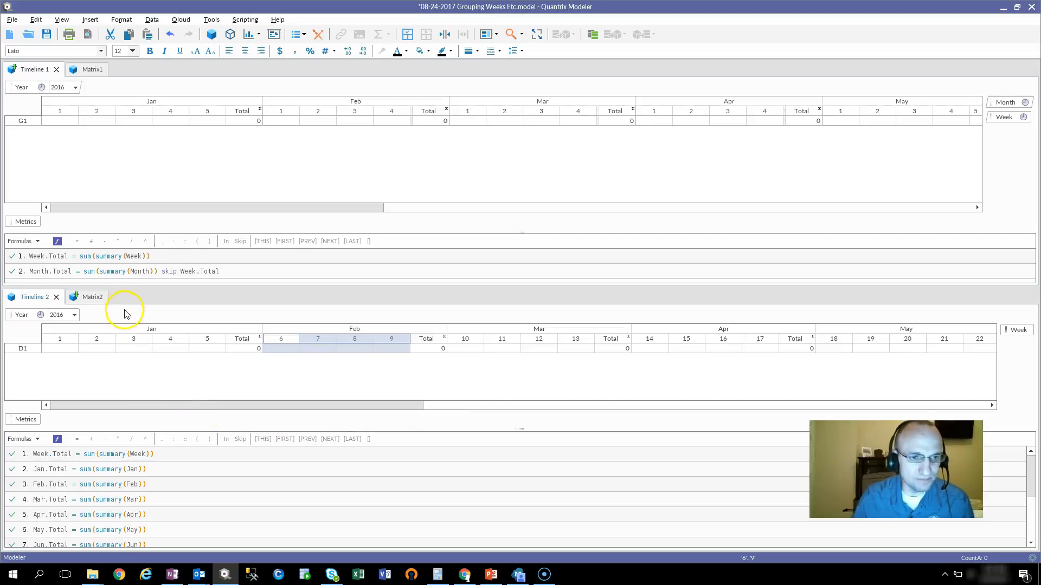
Step: Show Matrix1 in place of Timeline 1 and Matrix2 in place of Timeline 2
{"action": "left_click", "coordinate": [87, 69]}
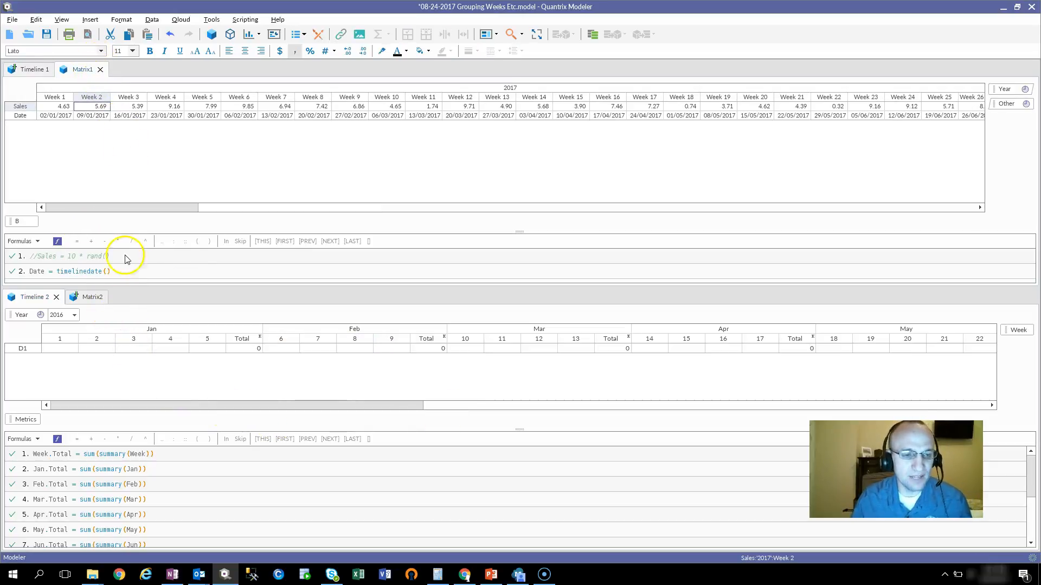
{"action": "left_click", "coordinate": [91, 297]}
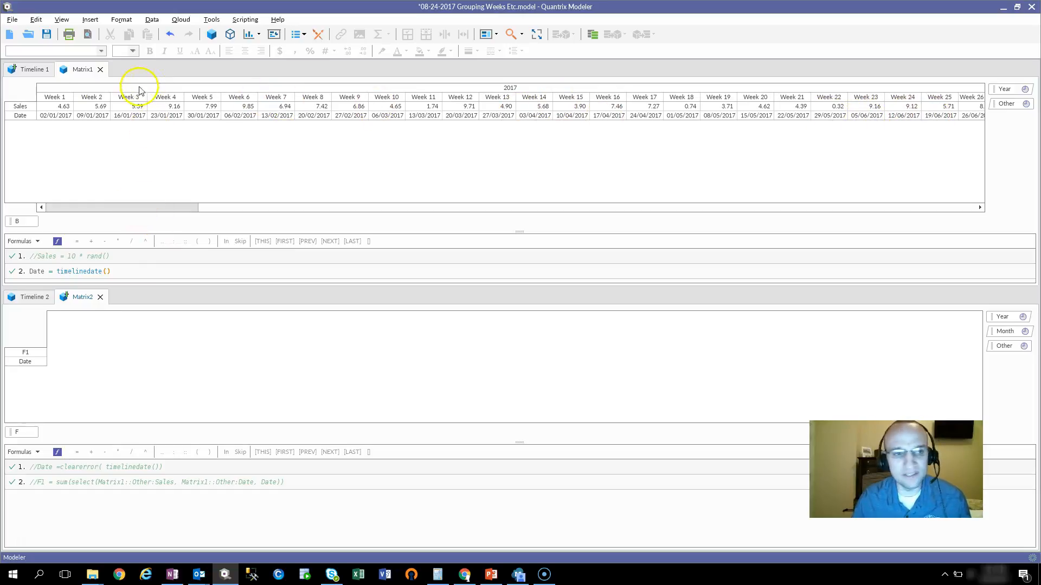
Step: Examine the weekly Sales values and the corresponding Date values for 2017 in Matrix1
{"action": "left_click_drag", "start_coordinate": [124, 211], "coordinate": [59, 221]}
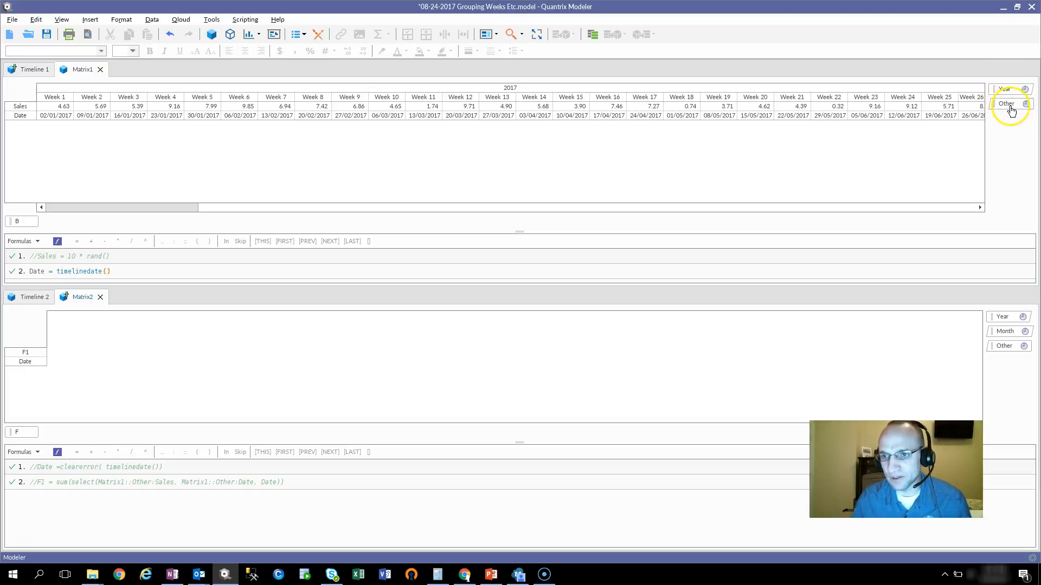
{"action": "left_click_drag", "start_coordinate": [156, 206], "coordinate": [516, 110]}
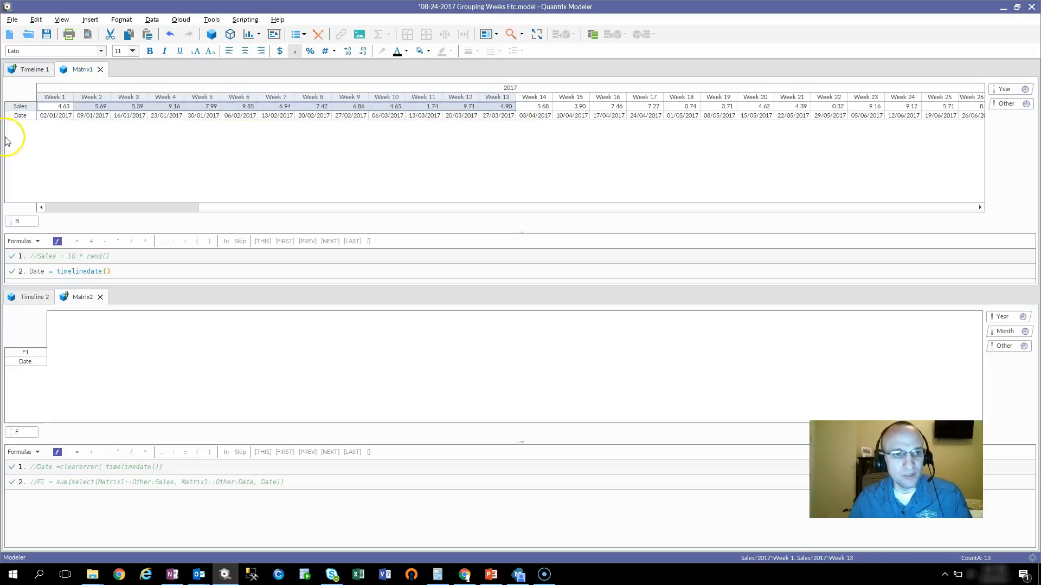
{"action": "left_click", "coordinate": [22, 115]}
{"action": "left_click", "coordinate": [66, 116]}
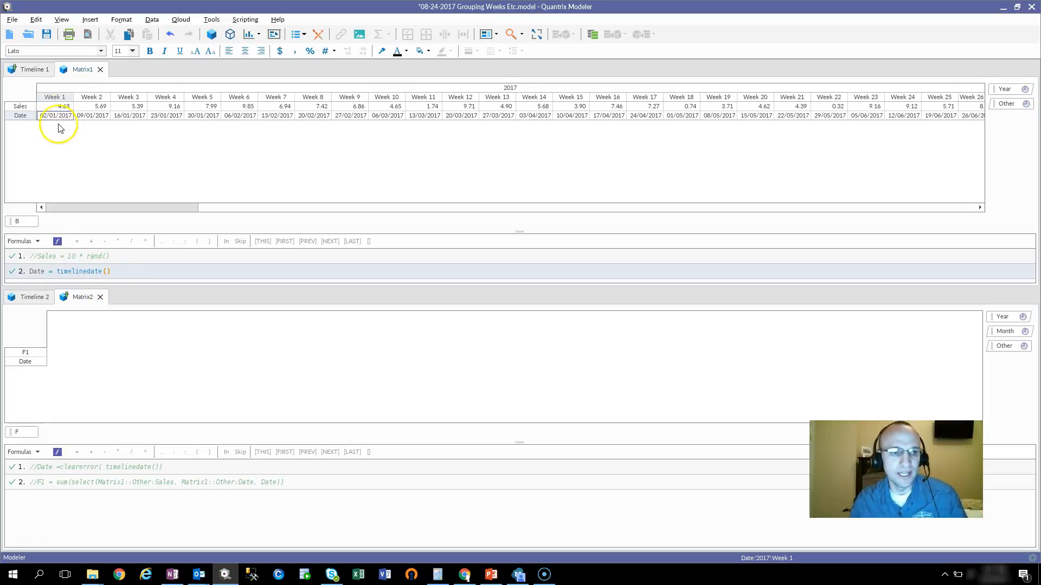
{"action": "left_click", "coordinate": [57, 108]}
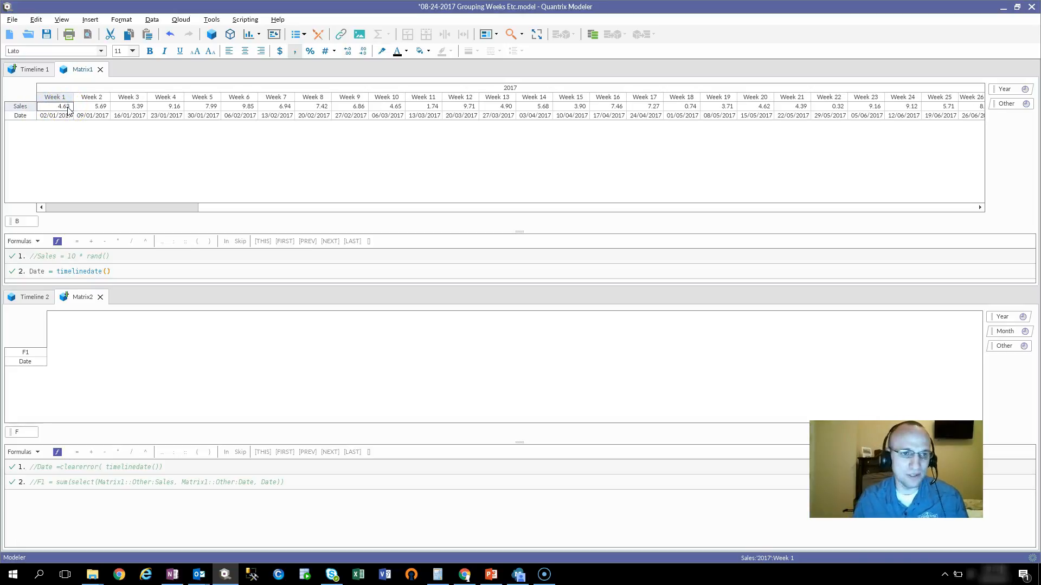
{"action": "left_click", "coordinate": [53, 115]}
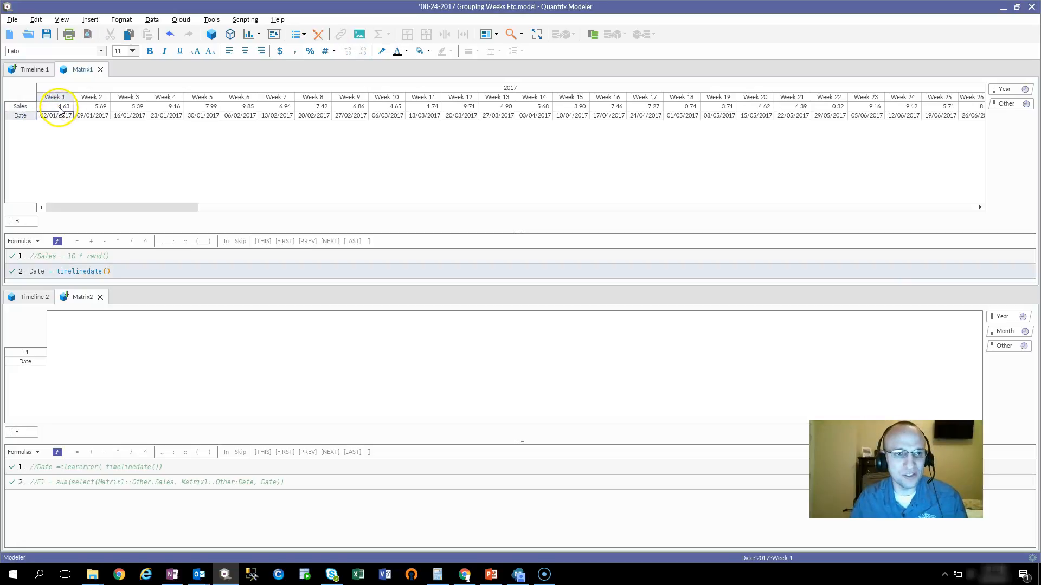
{"action": "left_click", "coordinate": [59, 107]}
{"action": "left_click", "coordinate": [130, 107]}
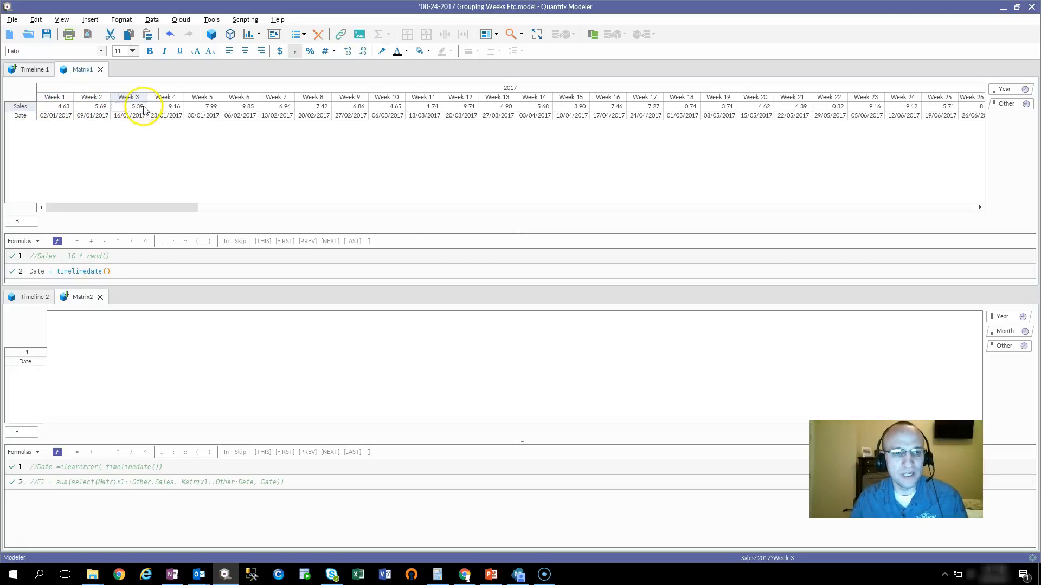
{"action": "left_click", "coordinate": [49, 116]}
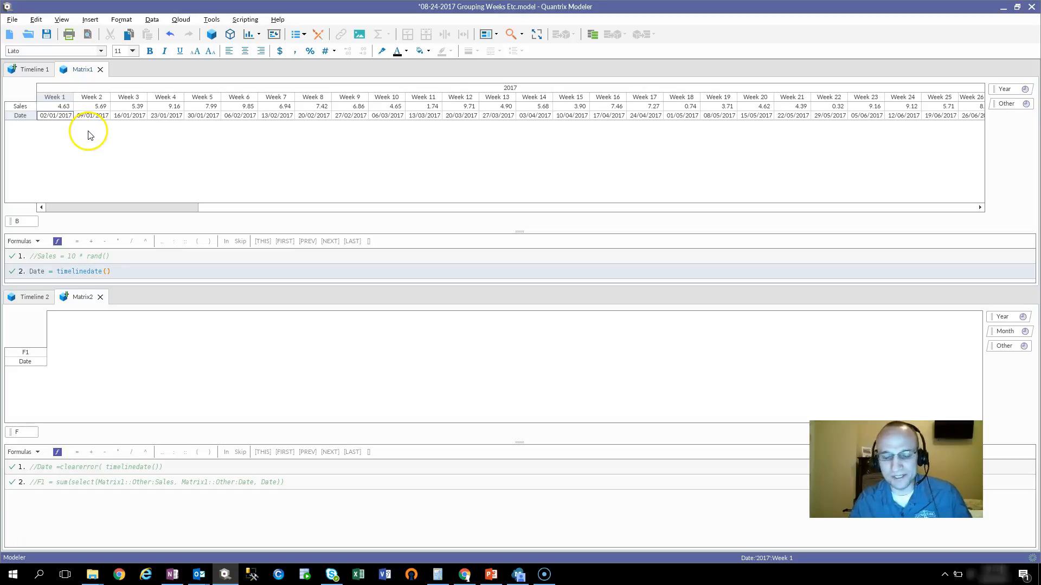
Step: Reorder Matrix2's timeline categories so Month sits between Year and Other, nesting the weeks under each month
{"action": "left_click", "coordinate": [40, 353]}
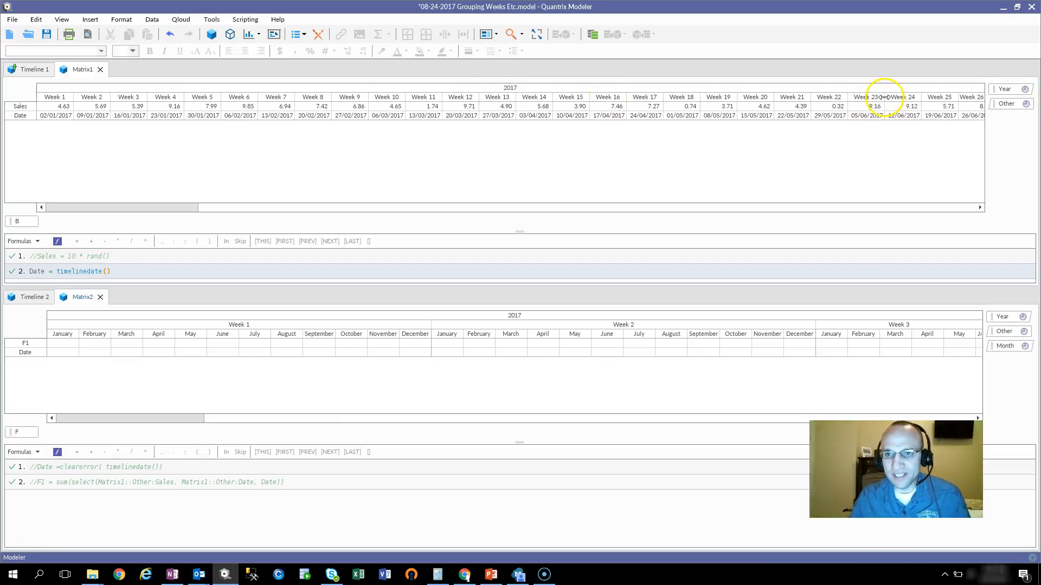
{"action": "left_click_drag", "start_coordinate": [864, 98], "coordinate": [292, 103]}
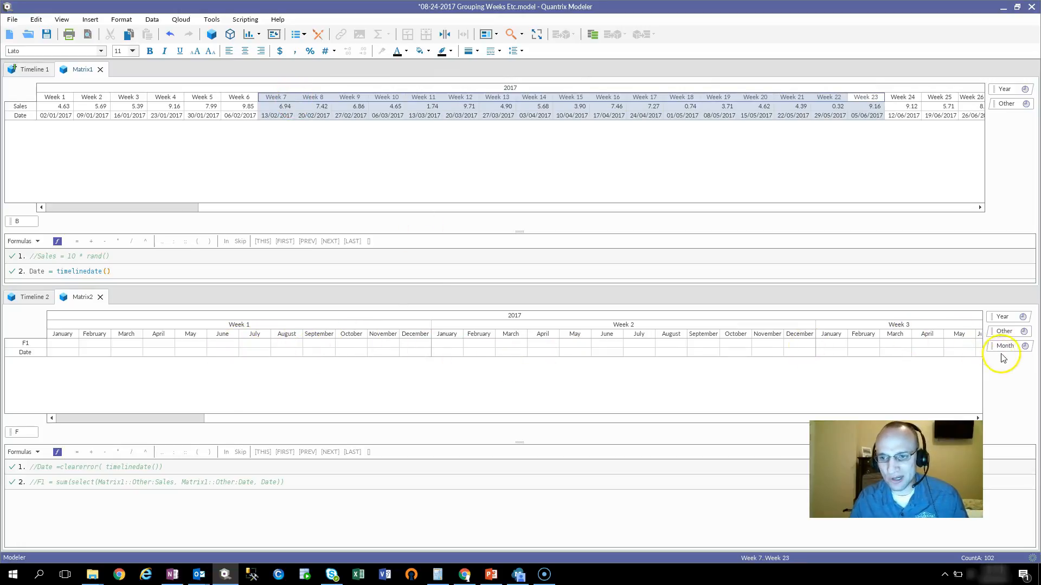
{"action": "left_click_drag", "start_coordinate": [1006, 346], "coordinate": [1001, 332]}
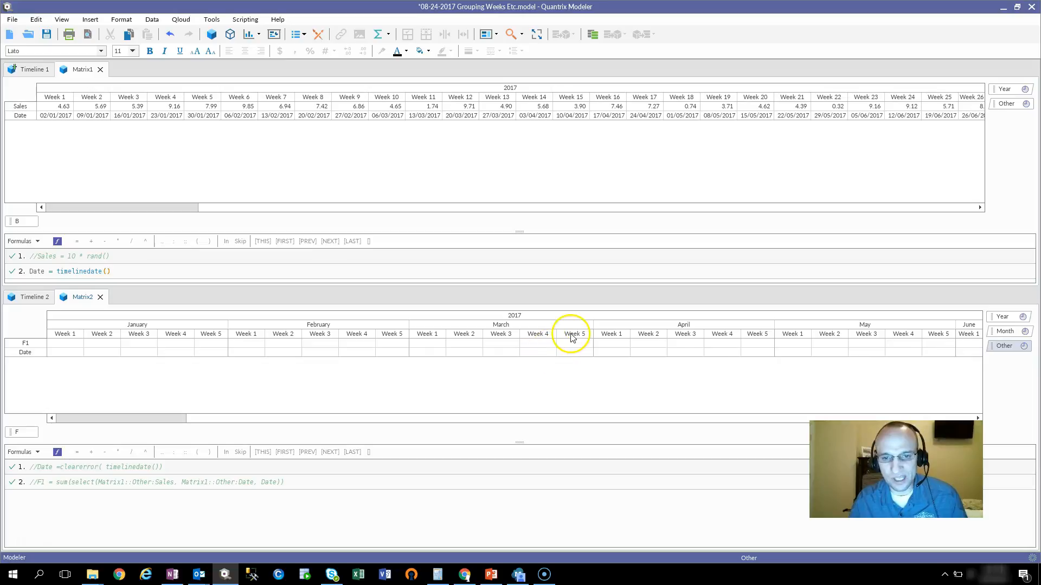
{"action": "left_click", "coordinate": [1003, 347]}
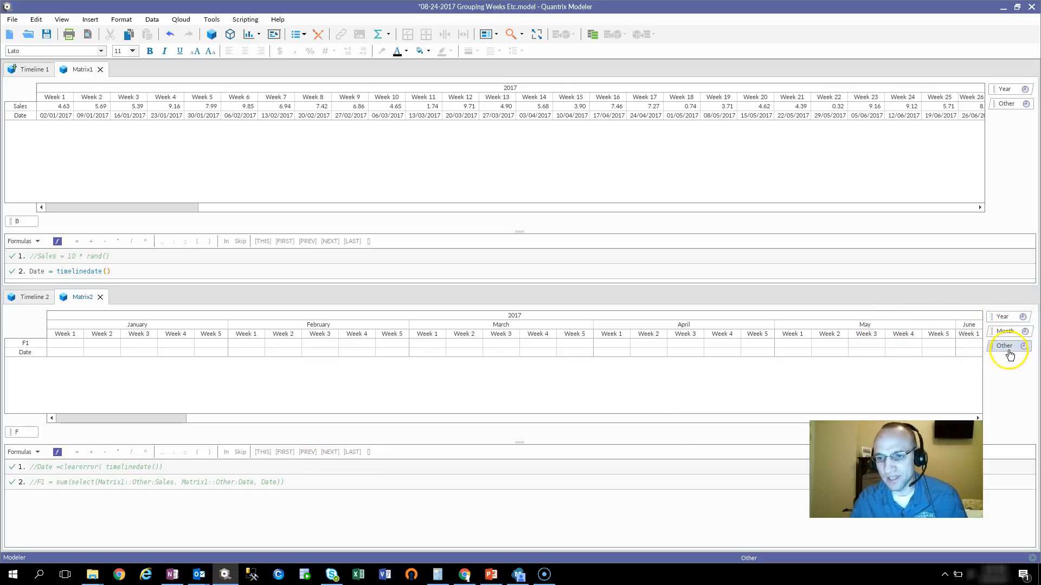
Step: Rename the F1 row of Matrix2 as Sales
{"action": "left_click", "coordinate": [32, 345]}
{"action": "type", "text": "Sales"}
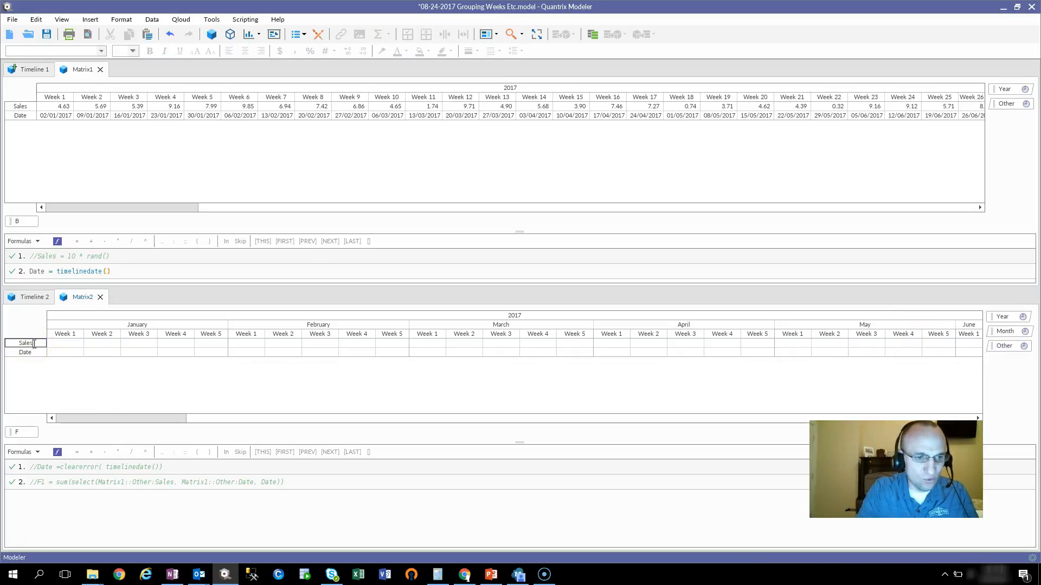
{"action": "key", "text": "Return"}
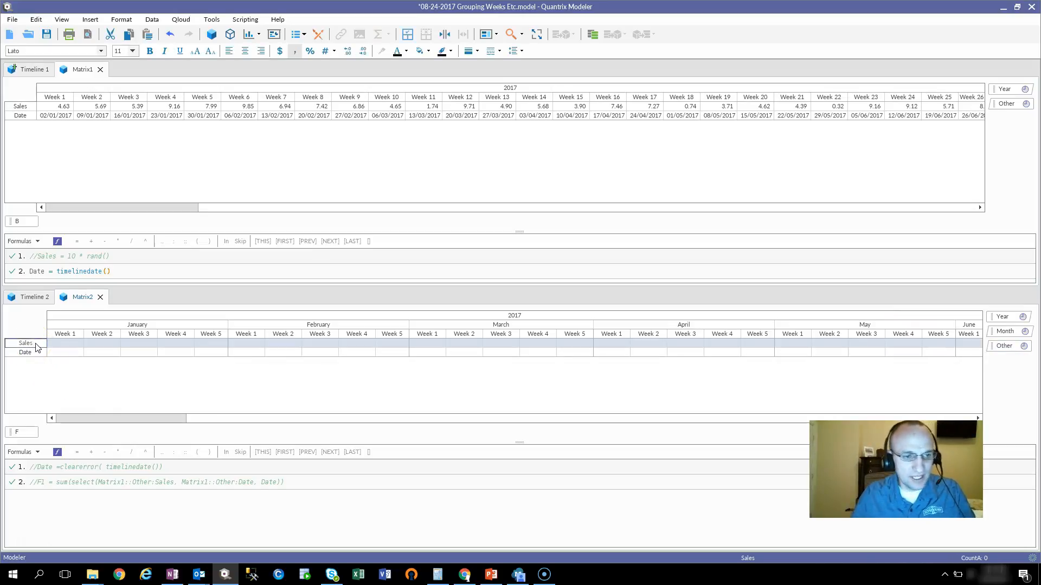
Step: Add the formula Date = timelinedate() for the Date row of Matrix2
{"action": "left_click", "coordinate": [29, 353]}
{"action": "left_click", "coordinate": [33, 355]}
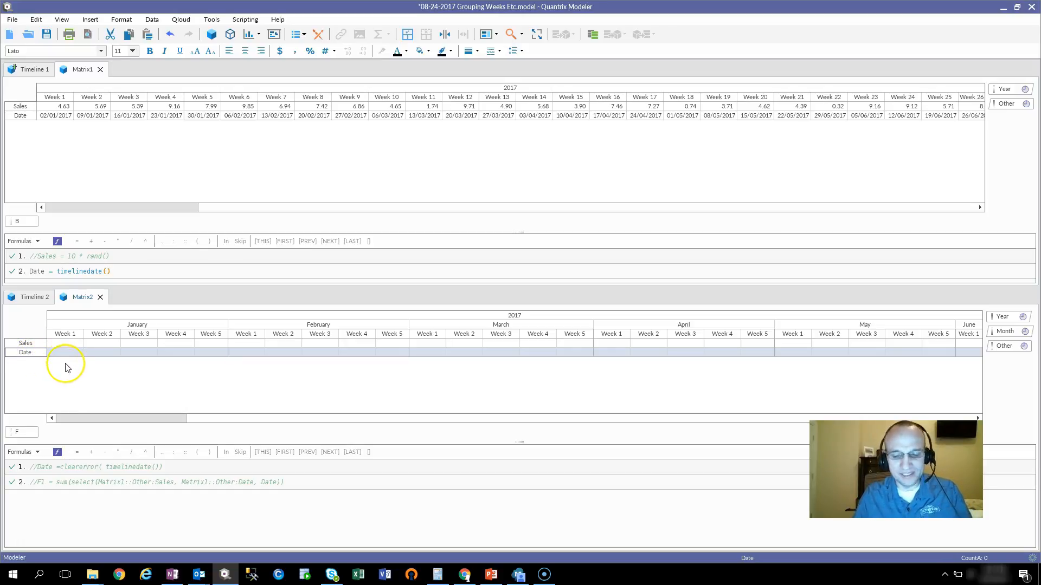
{"action": "type", "text": "= timelinedate()"}
{"action": "key", "text": "Return"}
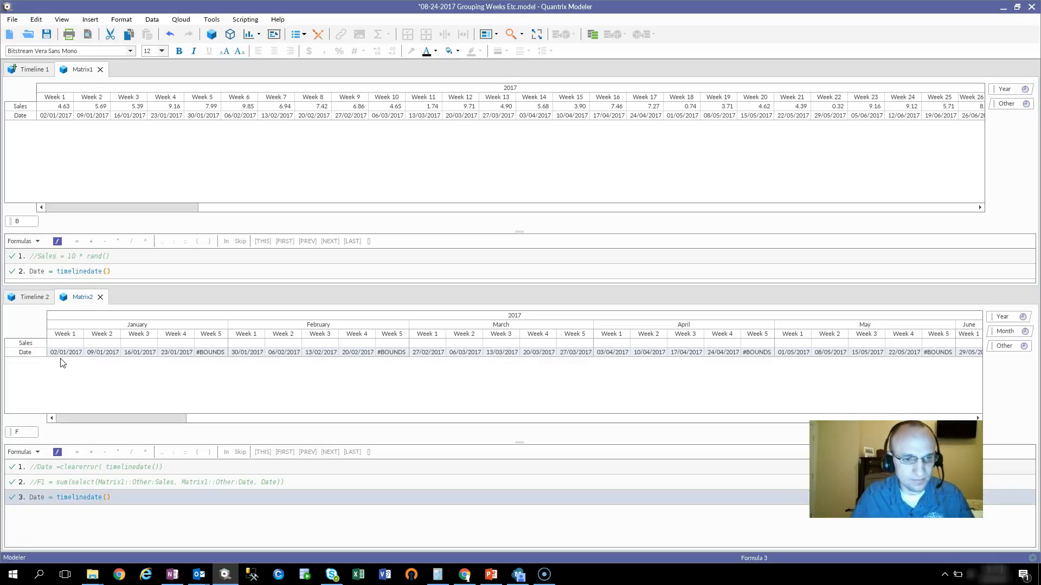
Step: Examine the Date results for Week 5 of January, February and March in Matrix2
{"action": "left_click", "coordinate": [210, 353]}
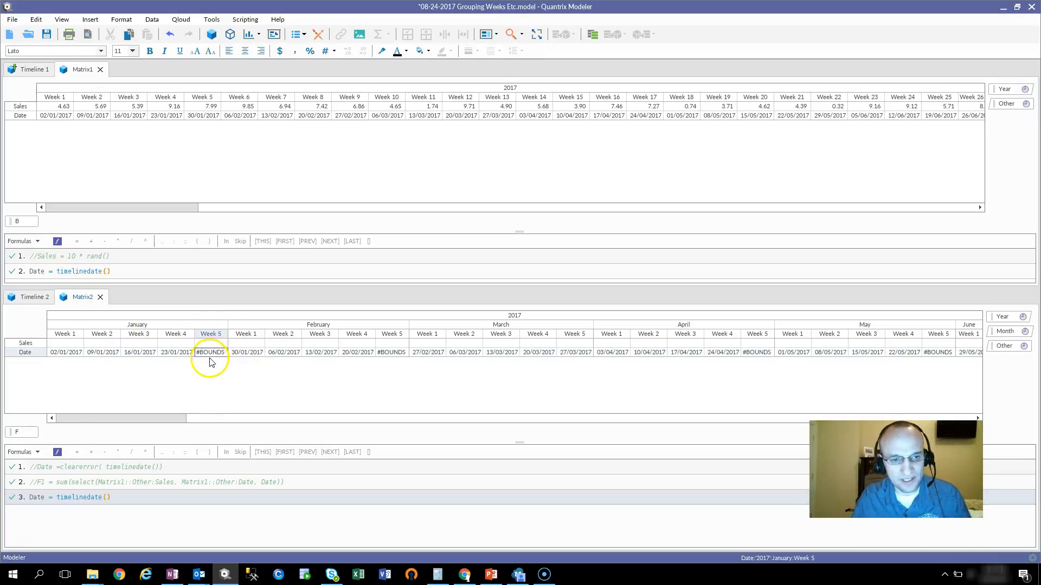
{"action": "left_click", "coordinate": [218, 335]}
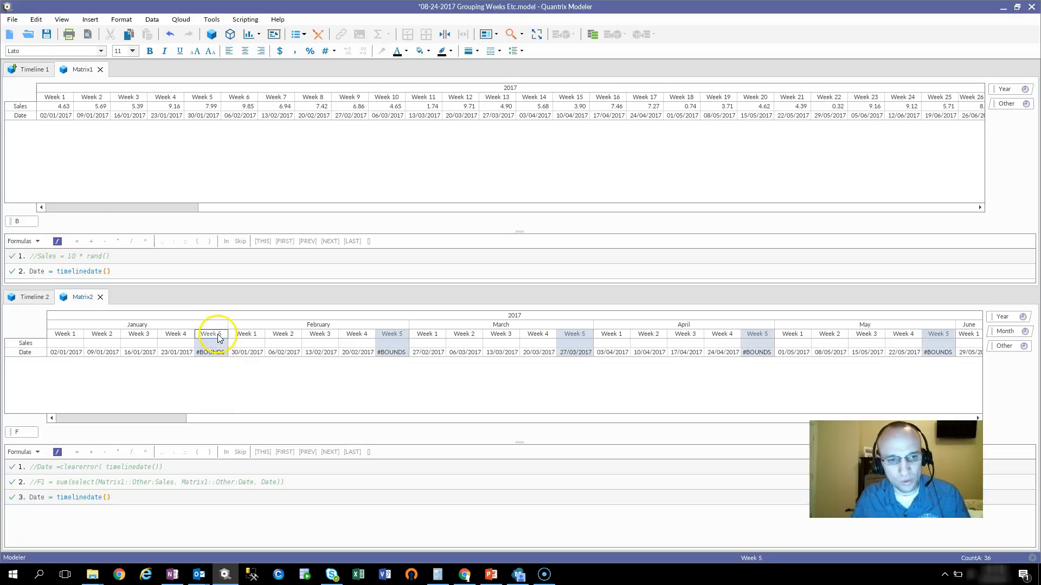
{"action": "left_click", "coordinate": [217, 327]}
{"action": "left_click", "coordinate": [219, 355]}
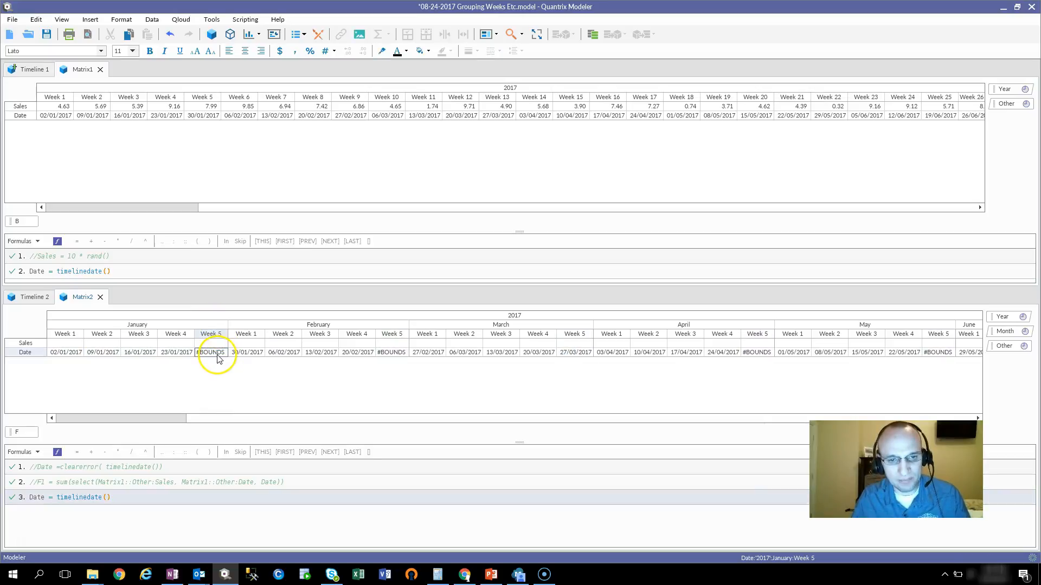
{"action": "left_click", "coordinate": [358, 354]}
{"action": "left_click", "coordinate": [392, 354]}
{"action": "left_click", "coordinate": [576, 354]}
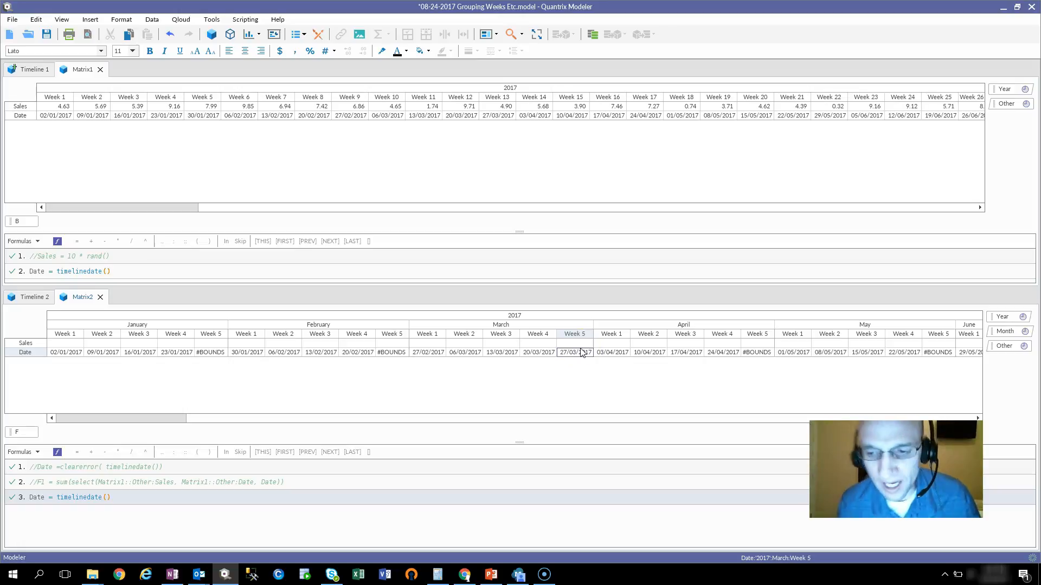
{"action": "left_click", "coordinate": [209, 354]}
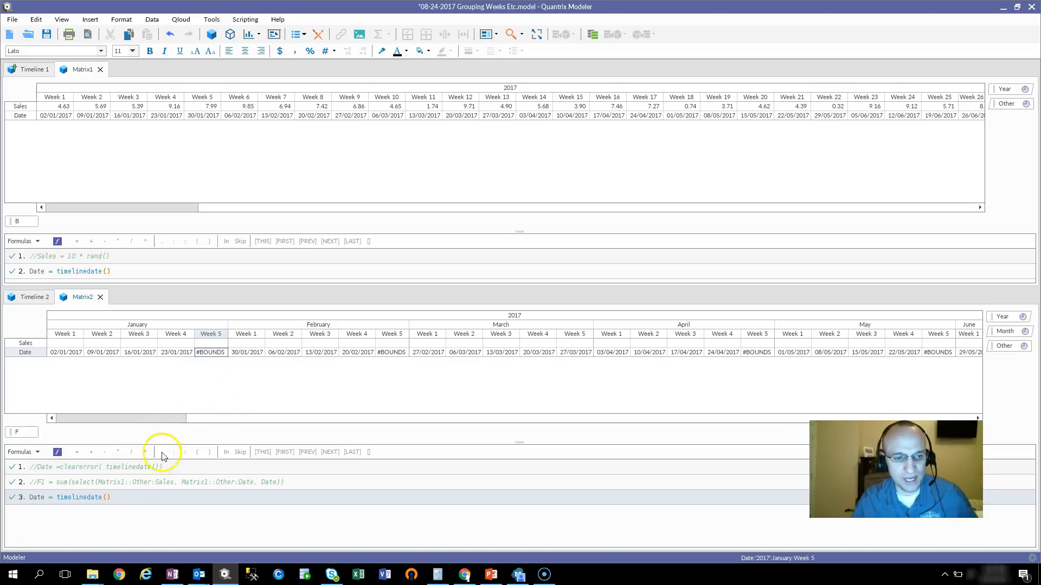
Step: Compare the empty Sales row of Matrix2 with the Week 1 sales value in Matrix1
{"action": "left_click", "coordinate": [27, 344]}
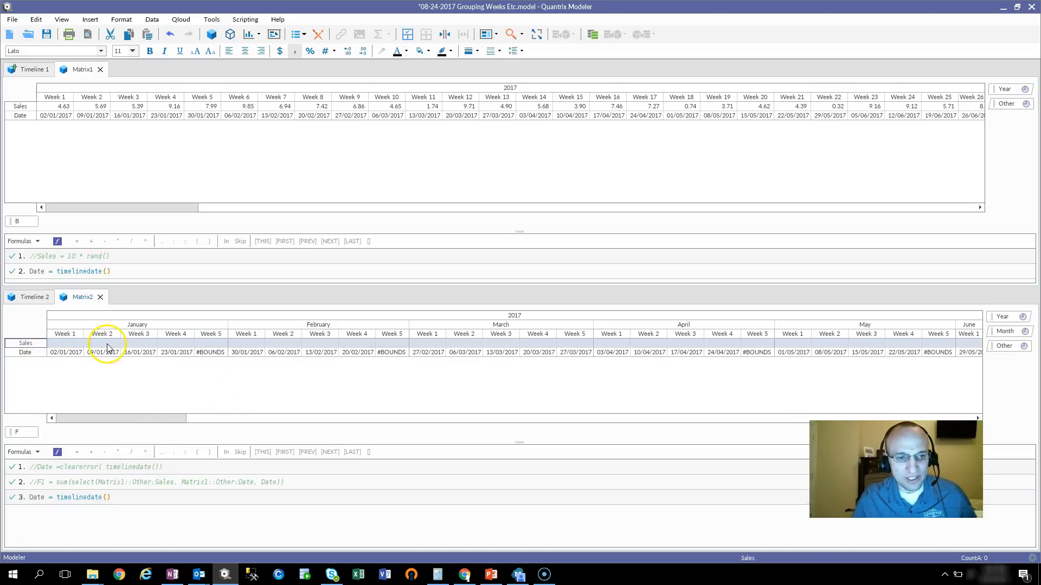
{"action": "left_click", "coordinate": [56, 106]}
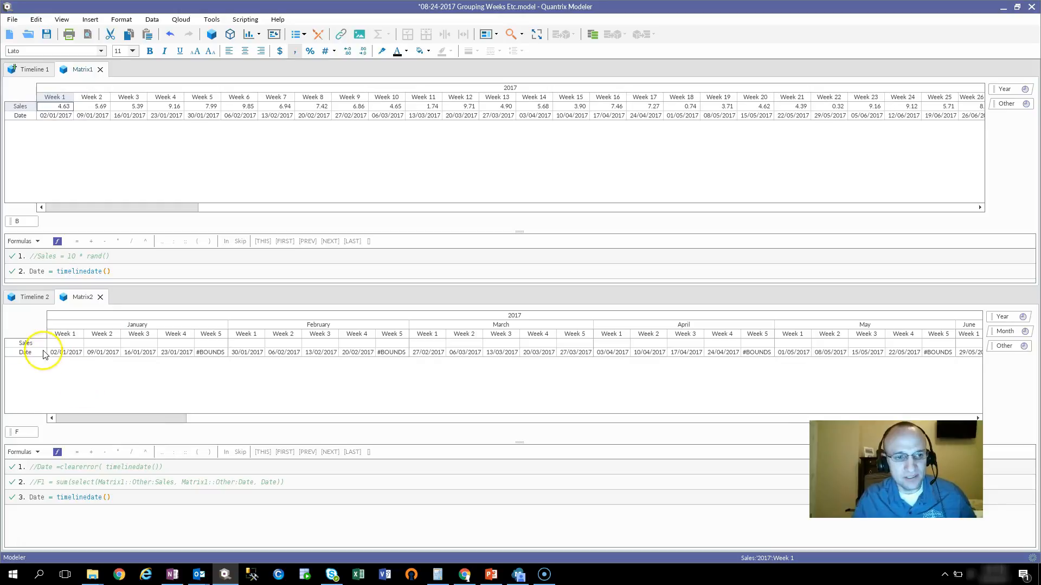
{"action": "left_click_drag", "start_coordinate": [68, 337], "coordinate": [171, 344]}
Step: Start a new Matrix2 formula, Sales = sum(select(, with Matrix1::Other:Sales as the value list
{"action": "left_click", "coordinate": [23, 496]}
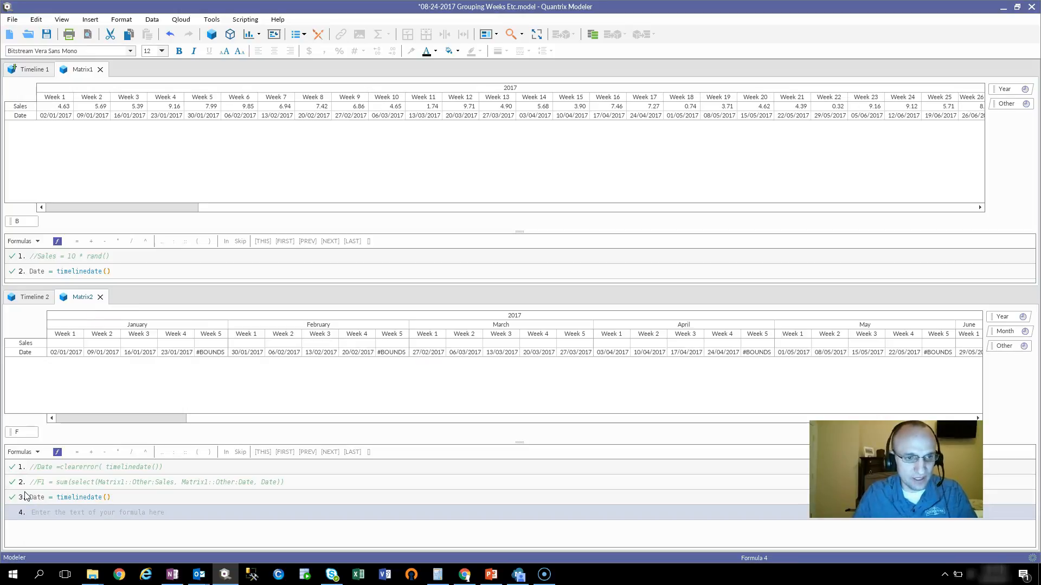
{"action": "type", "text": "Sales ="}
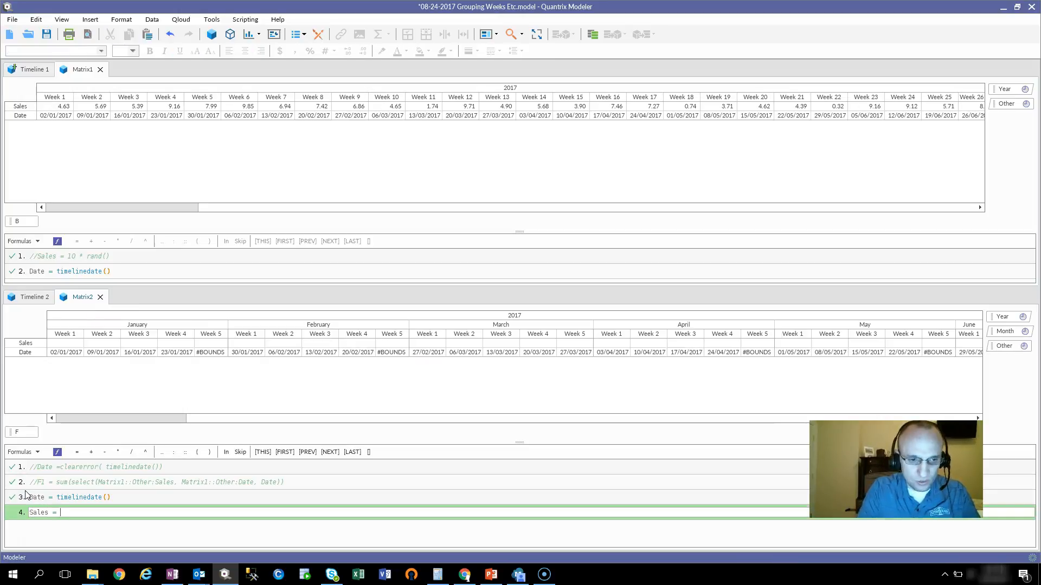
{"action": "type", "text": " sum(sele"}
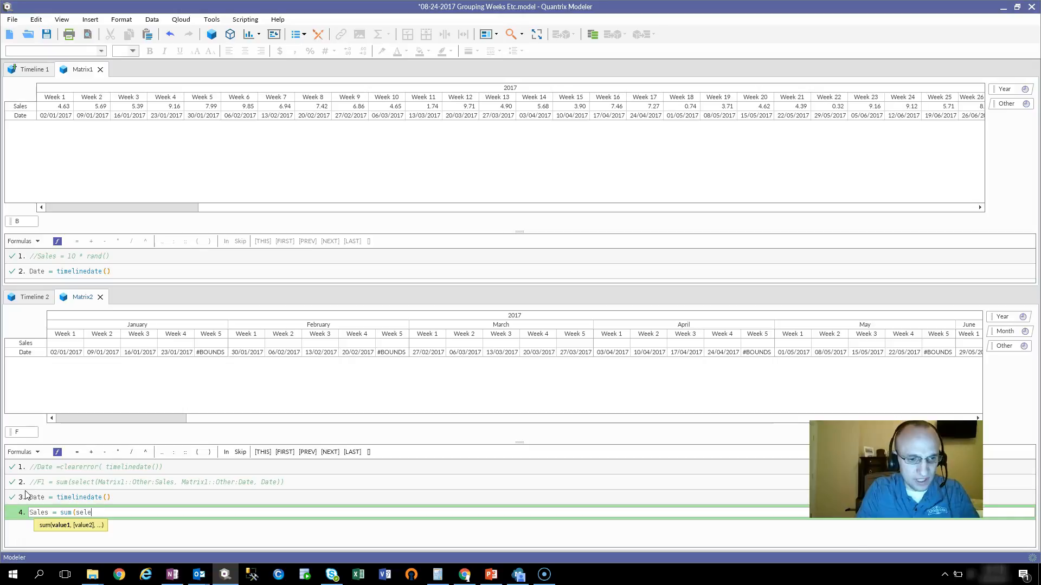
{"action": "type", "text": "ct("}
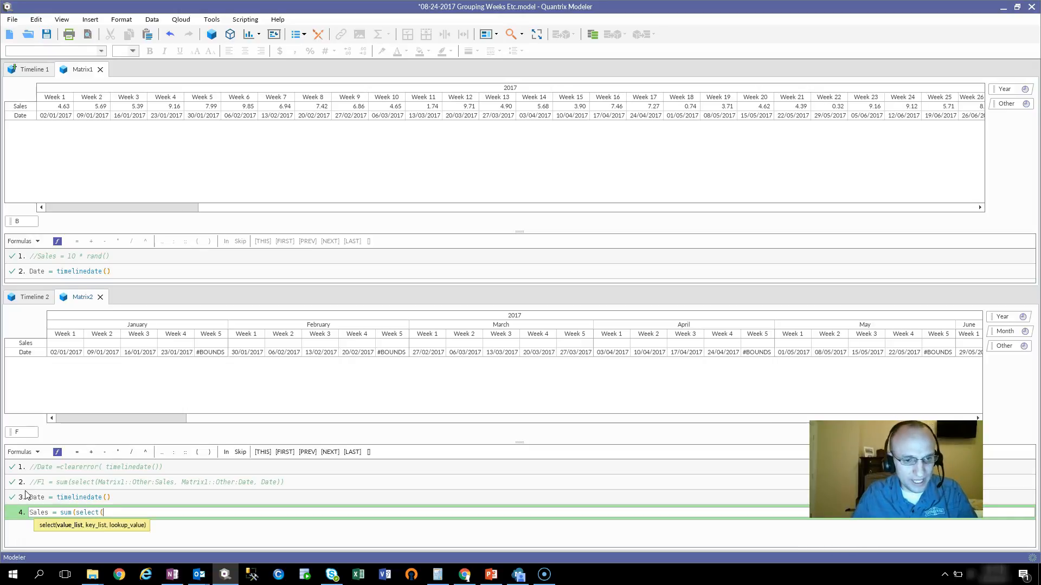
{"action": "left_click", "coordinate": [20, 107]}
{"action": "key", "text": "Left"}
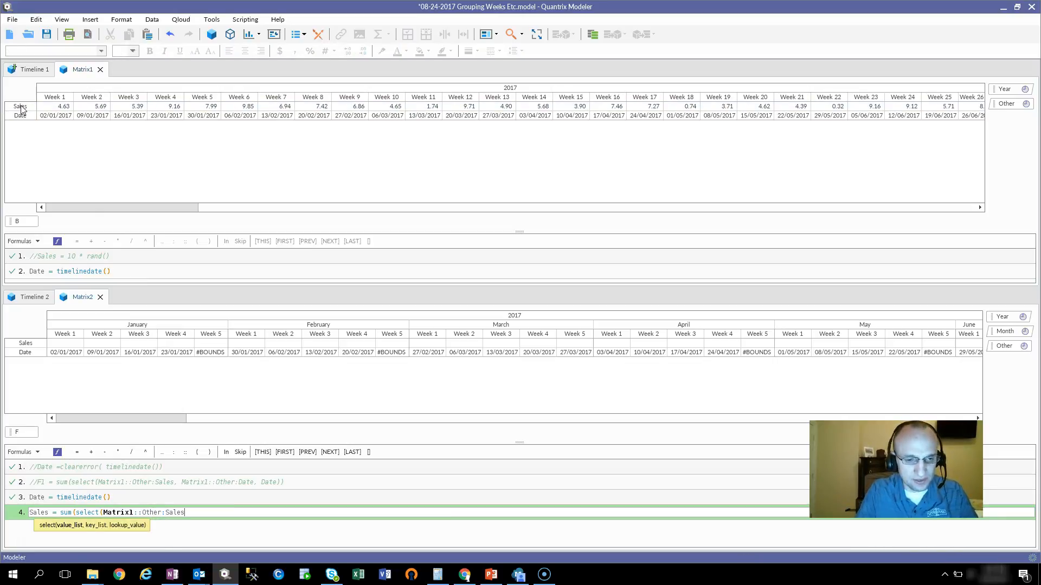
{"action": "type", "text": ","}
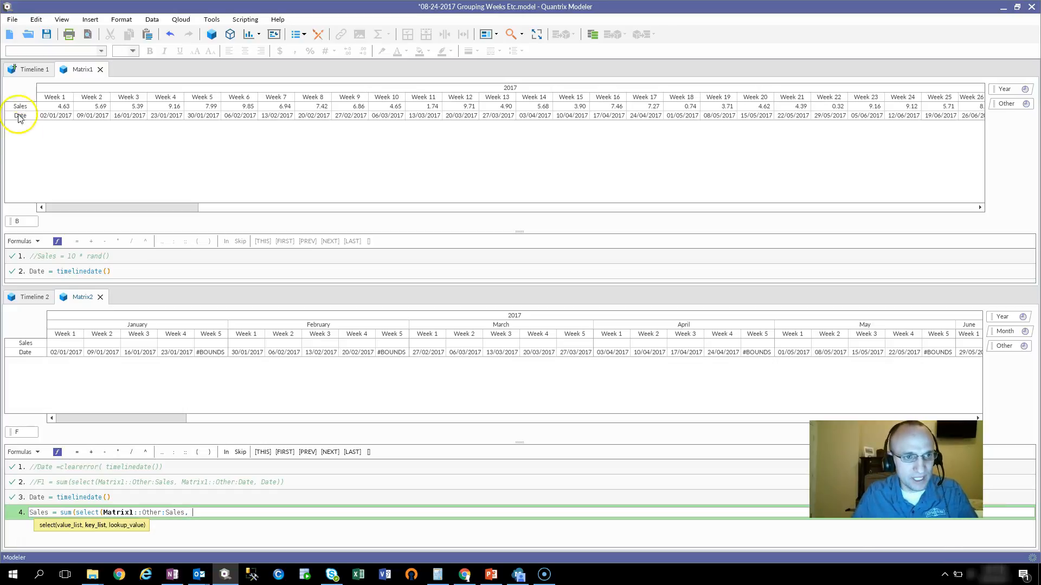
Step: Complete the Sales formula with Matrix1::Other:Date as the key list and Date as the lookup value
{"action": "left_click", "coordinate": [20, 115]}
{"action": "left_click", "coordinate": [228, 512]}
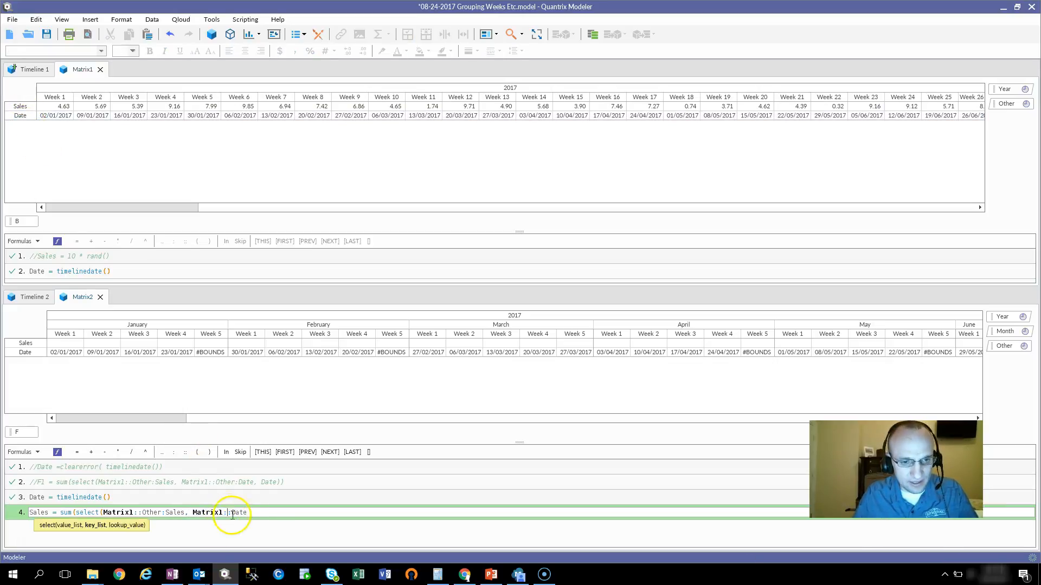
{"action": "type", "text": "Other:"}
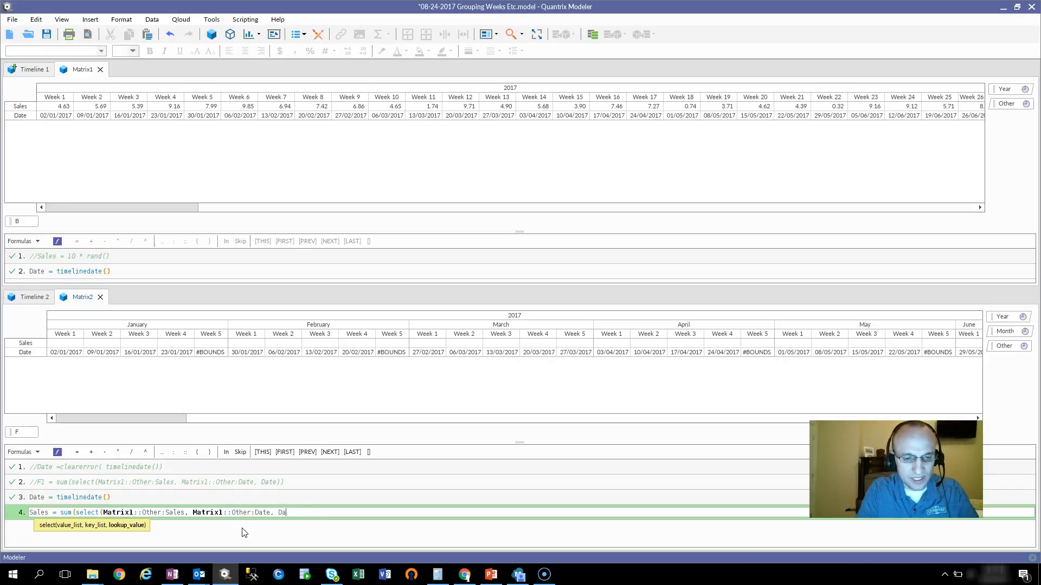
{"action": "type", "text": ")"}
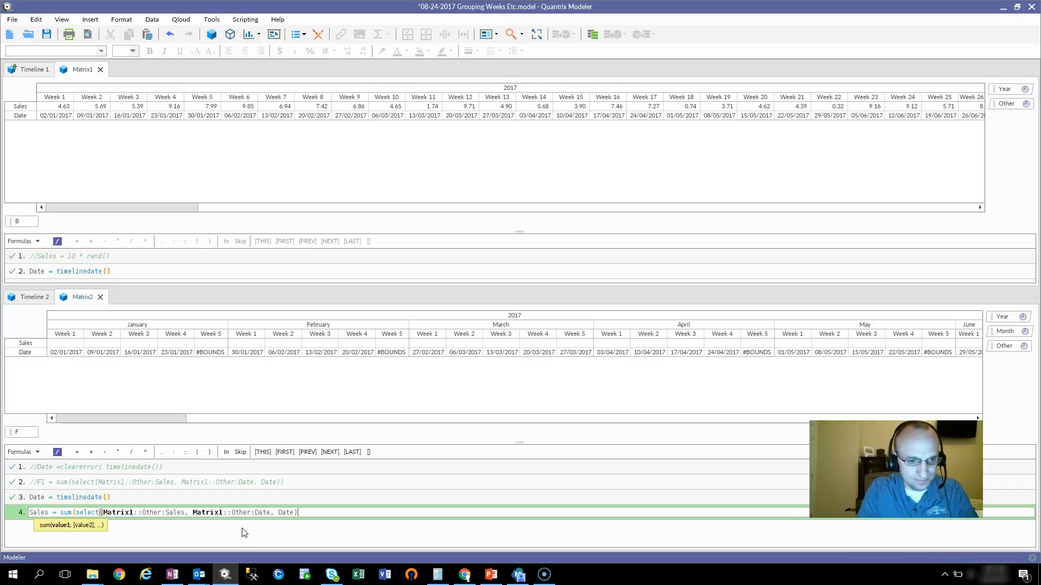
{"action": "type", "text": " )"}
{"action": "key", "text": "Return"}
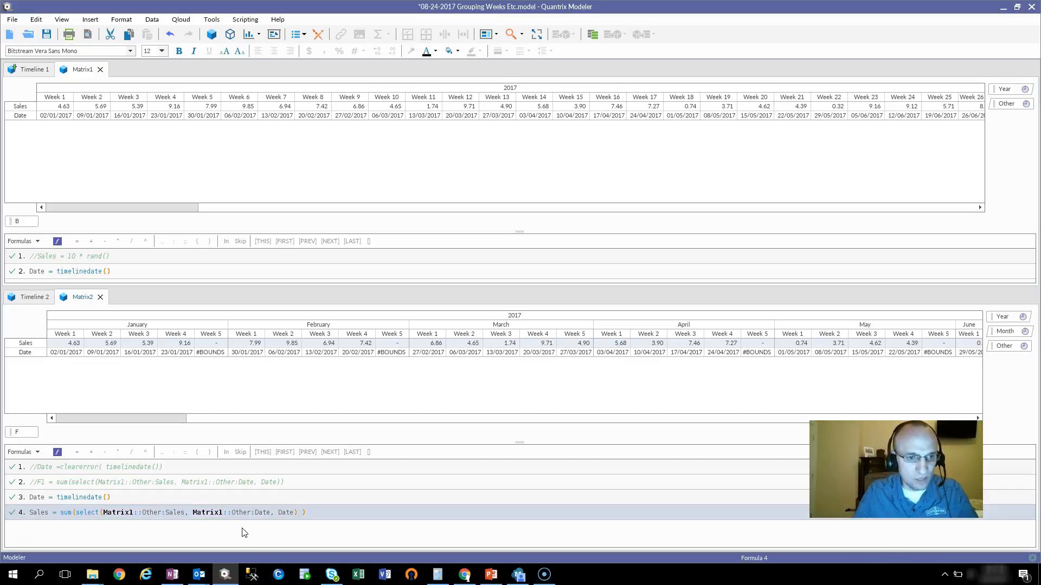
Step: Compare the sales and dates of January Weeks 1 and 2 and February Week 4 in Matrix2 with the matching weeks in Matrix1
{"action": "left_click", "coordinate": [76, 344]}
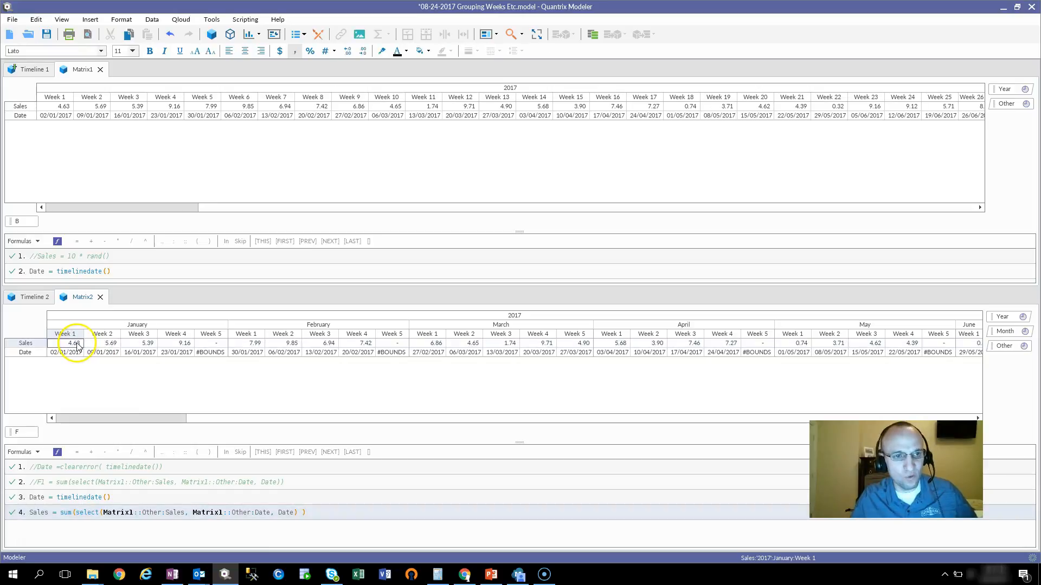
{"action": "left_click", "coordinate": [63, 108]}
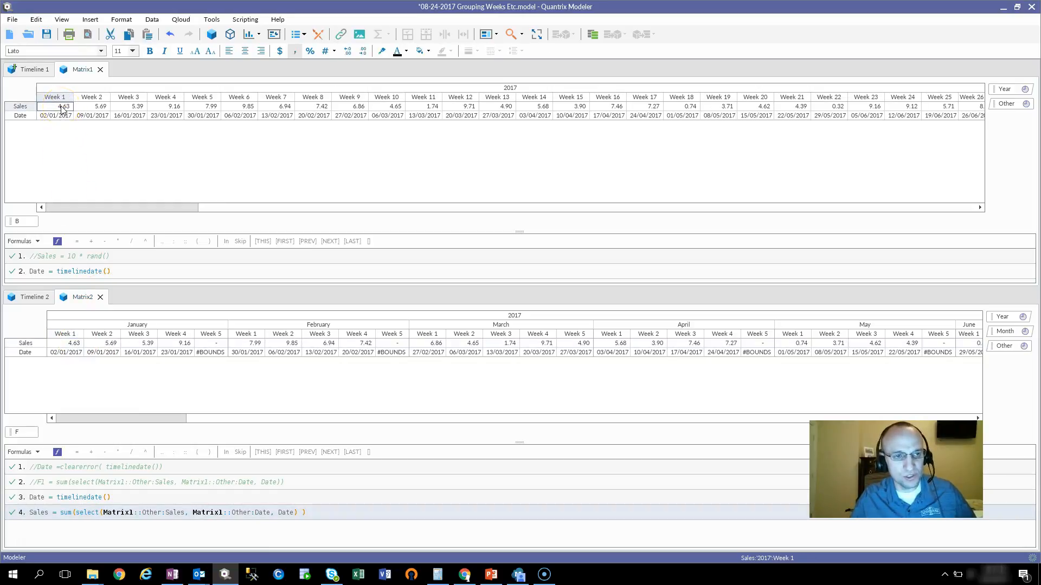
{"action": "left_click", "coordinate": [103, 343]}
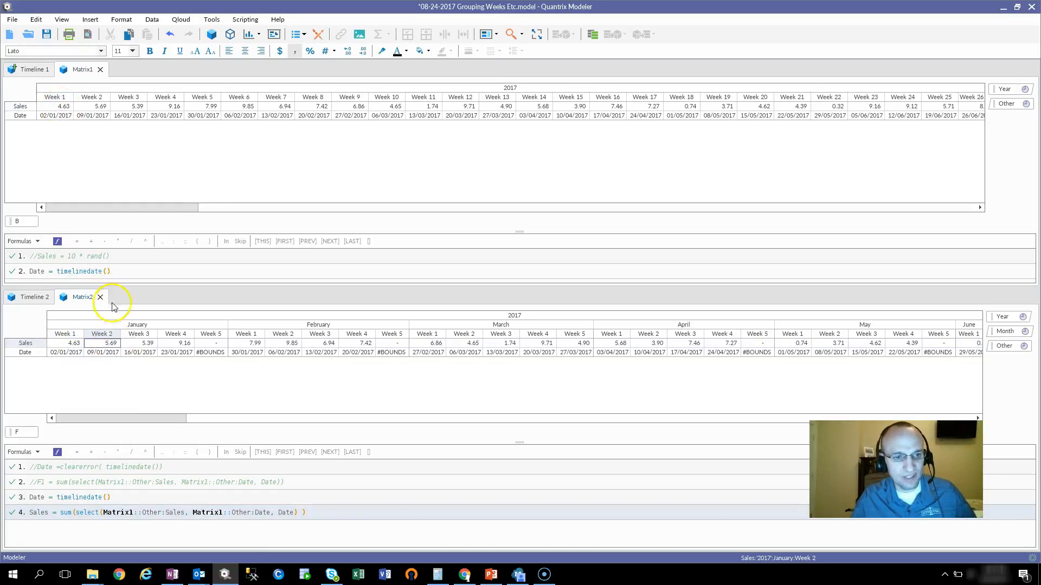
{"action": "left_click", "coordinate": [84, 107]}
{"action": "left_click", "coordinate": [317, 107]}
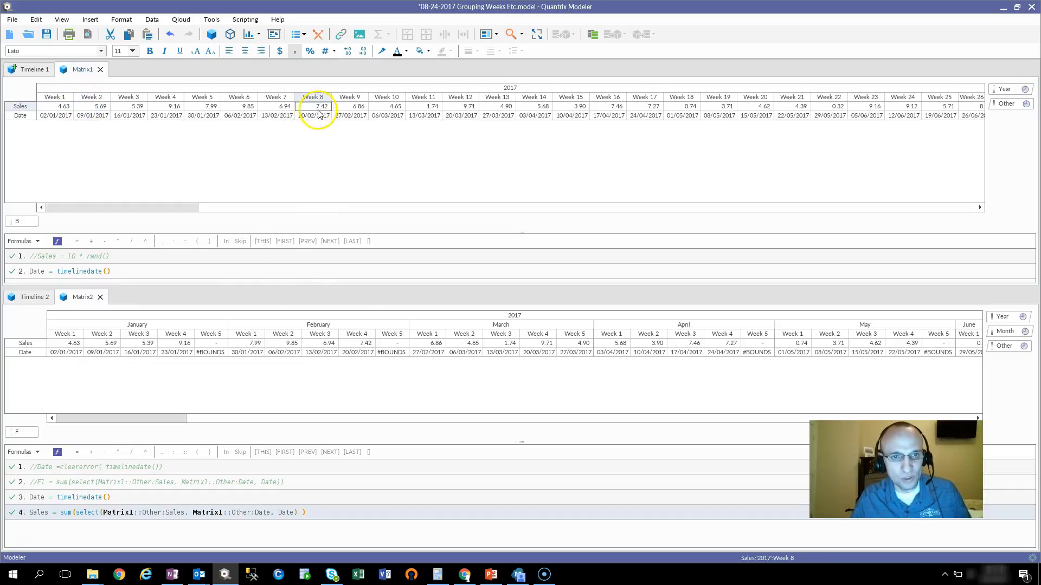
{"action": "left_click", "coordinate": [369, 344]}
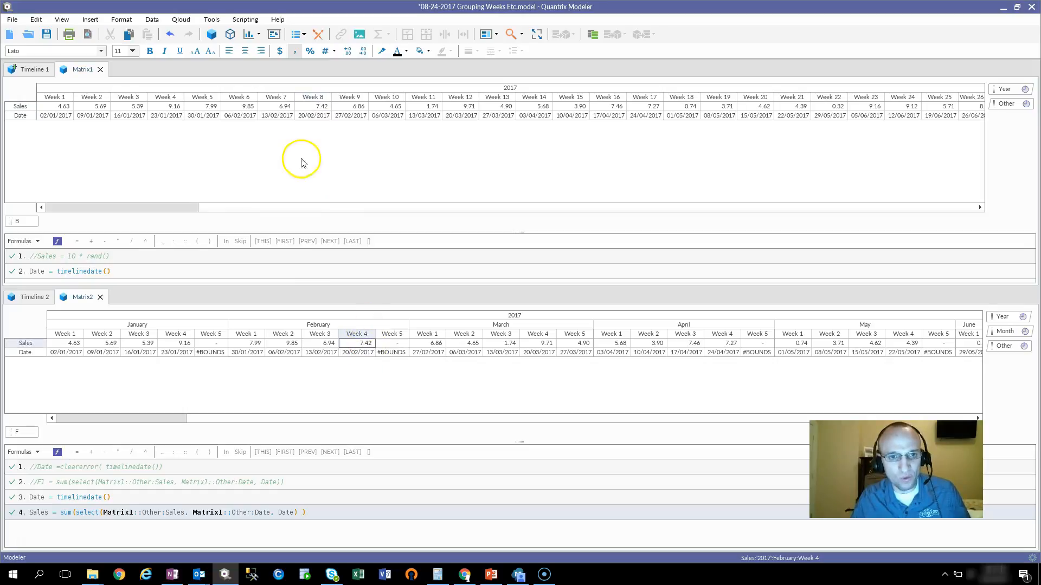
{"action": "left_click", "coordinate": [311, 106]}
{"action": "left_click", "coordinate": [361, 352]}
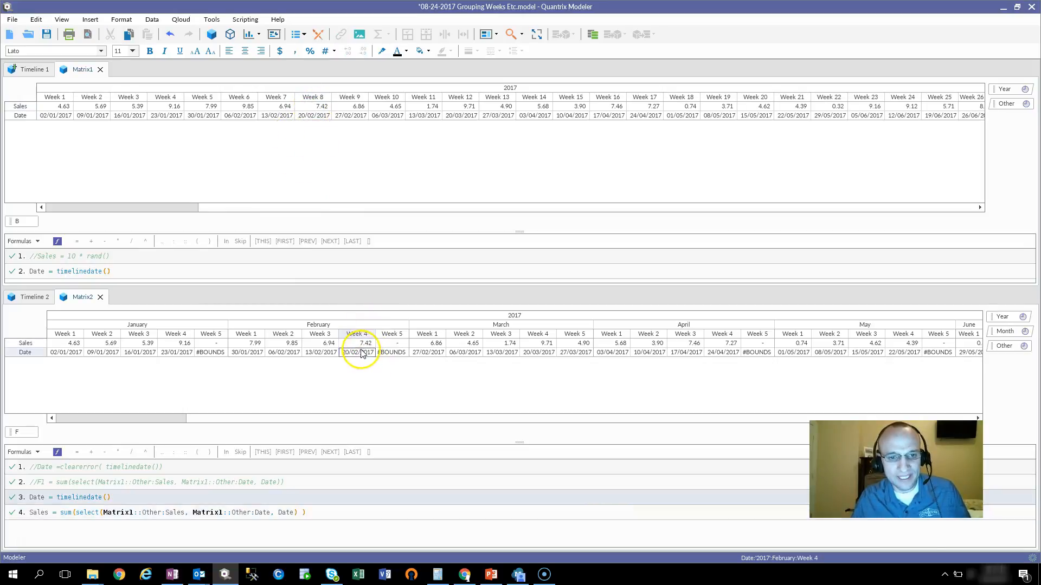
{"action": "left_click", "coordinate": [314, 116]}
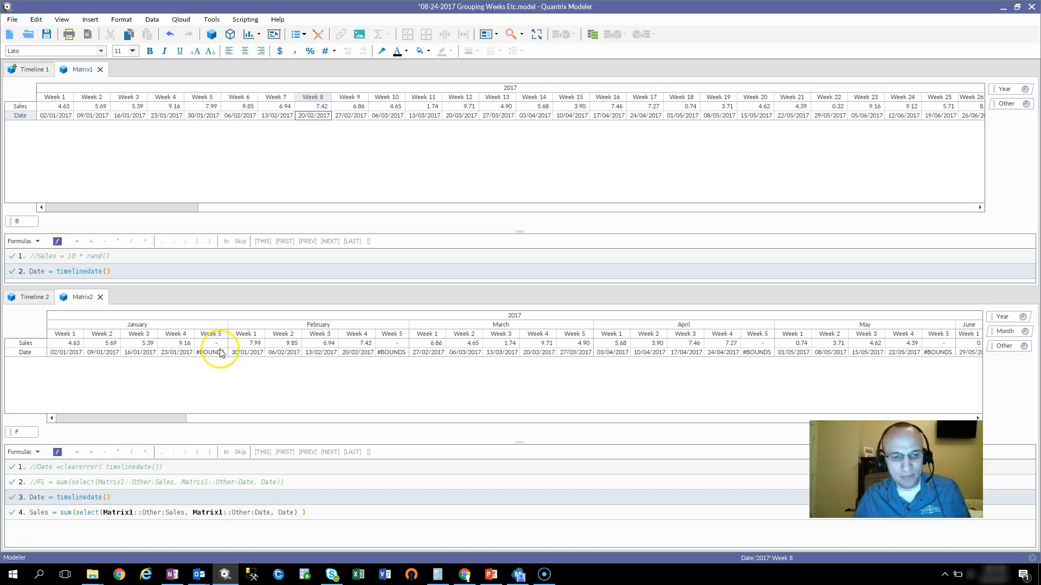
Step: Wrap Matrix2's Date formula in clearerror so it reads Date = clearerror(timelinedate())
{"action": "left_click", "coordinate": [57, 497]}
{"action": "type", "text": "clea"}
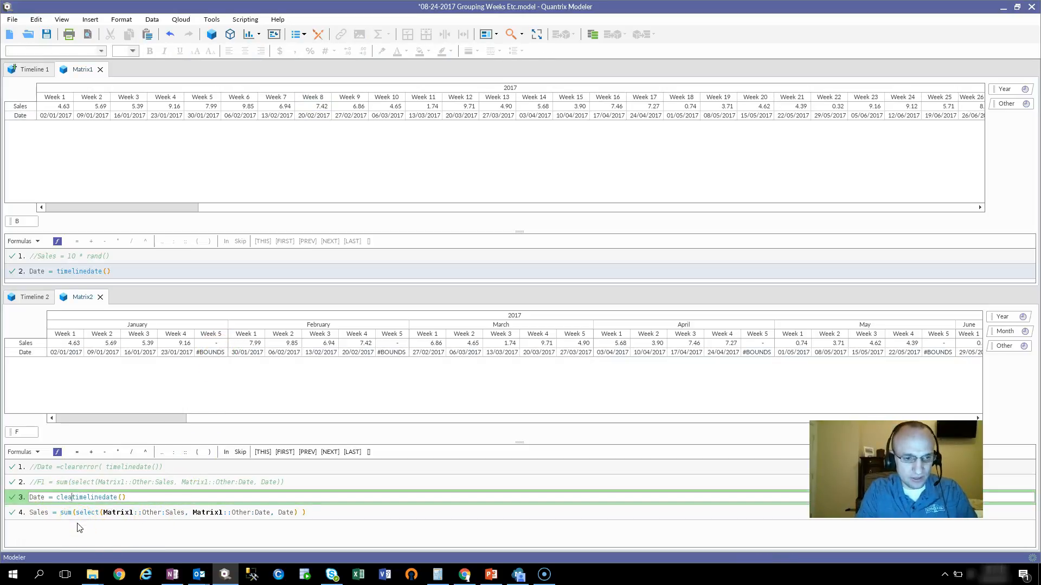
{"action": "type", "text": "rerror("}
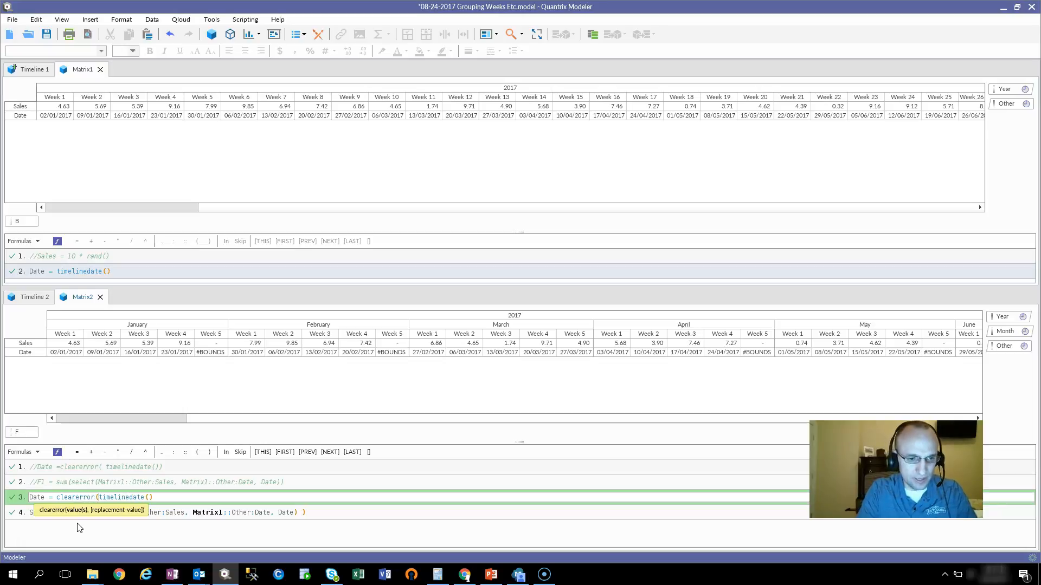
{"action": "key", "text": "Return"}
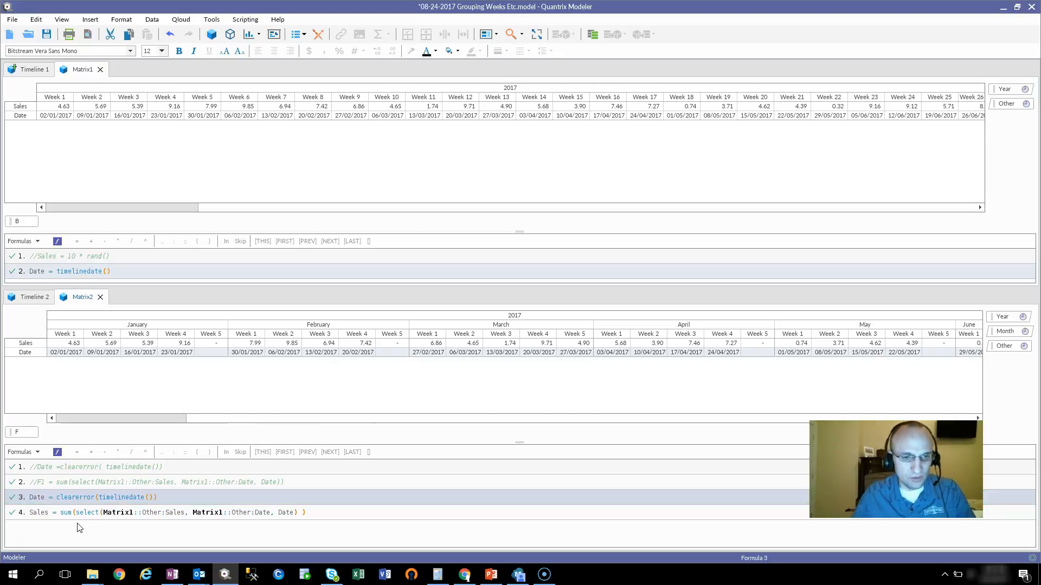
Step: Hide the empty columns in Matrix2 and check March's Week 5 column
{"action": "left_click", "coordinate": [61, 19]}
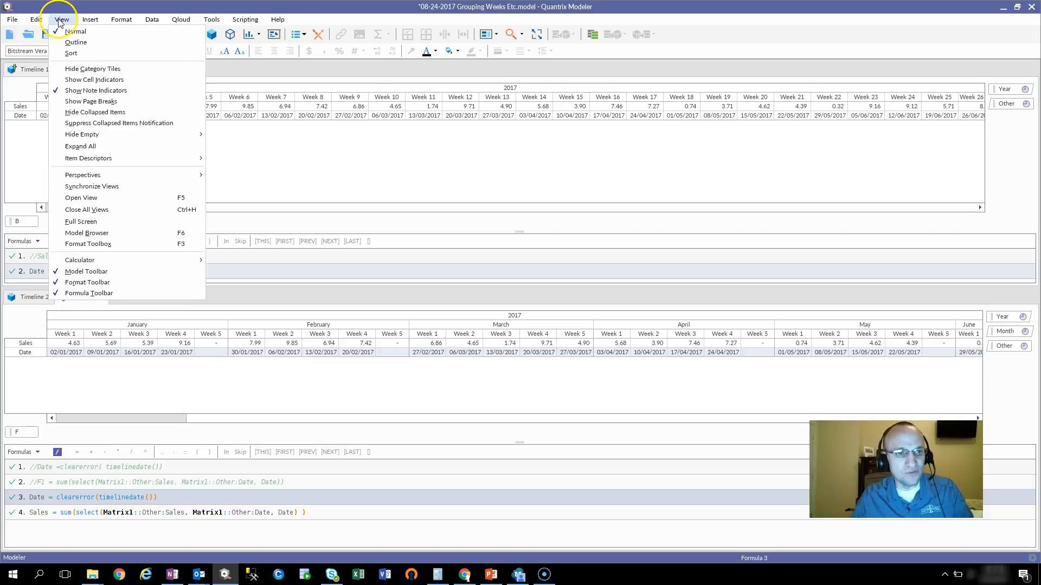
{"action": "mouse_move", "coordinate": [104, 135]}
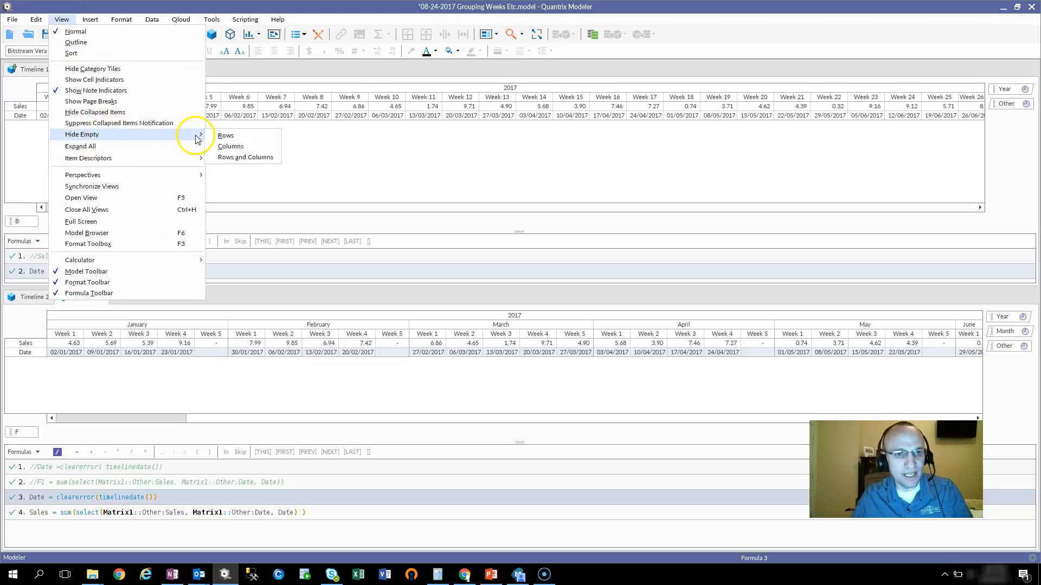
{"action": "left_click", "coordinate": [230, 146]}
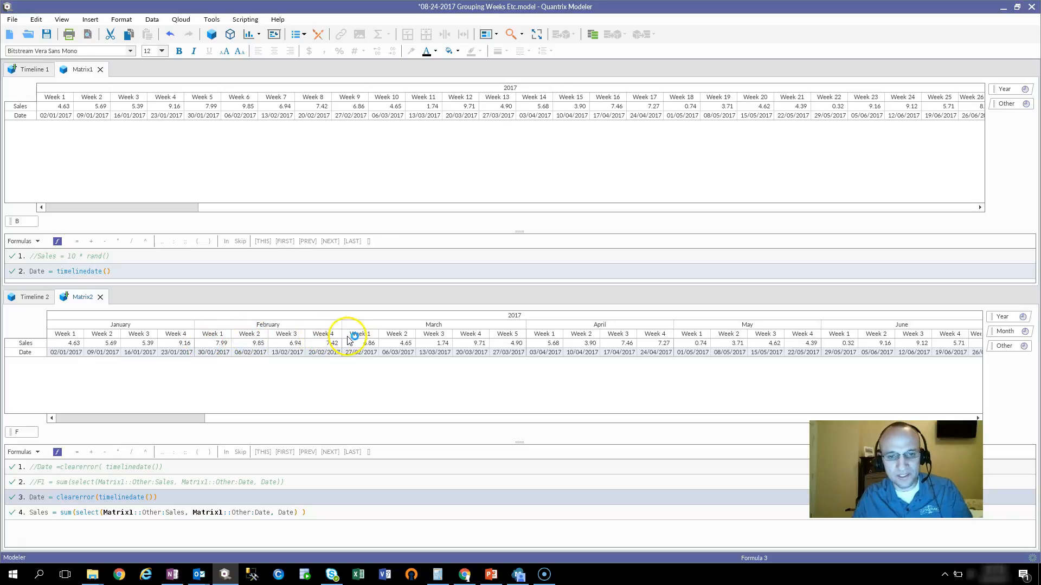
{"action": "left_click", "coordinate": [517, 335]}
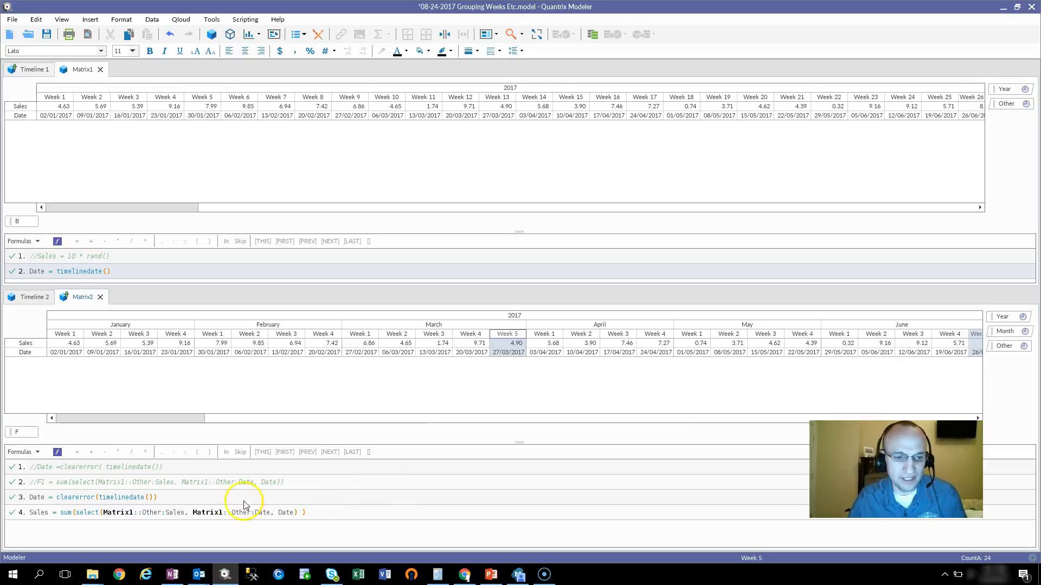
Step: Enlarge Matrix2's formula area, move Month and Other to the filter area, and filter Other to Week 3
{"action": "left_click_drag", "start_coordinate": [523, 447], "coordinate": [525, 404]}
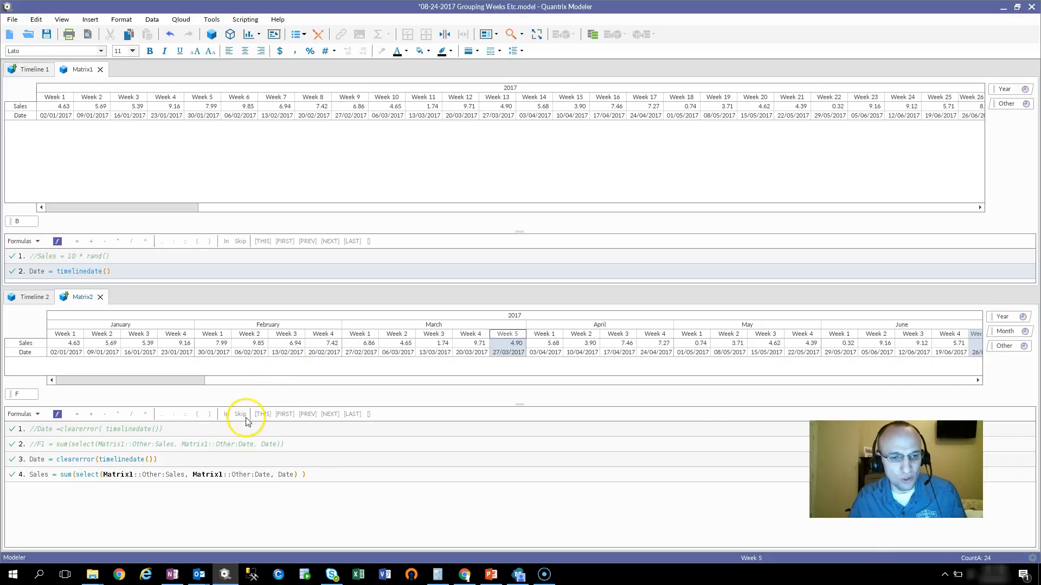
{"action": "left_click_drag", "start_coordinate": [1001, 330], "coordinate": [179, 315]}
{"action": "left_click_drag", "start_coordinate": [1006, 344], "coordinate": [174, 318]}
{"action": "left_click", "coordinate": [173, 316]}
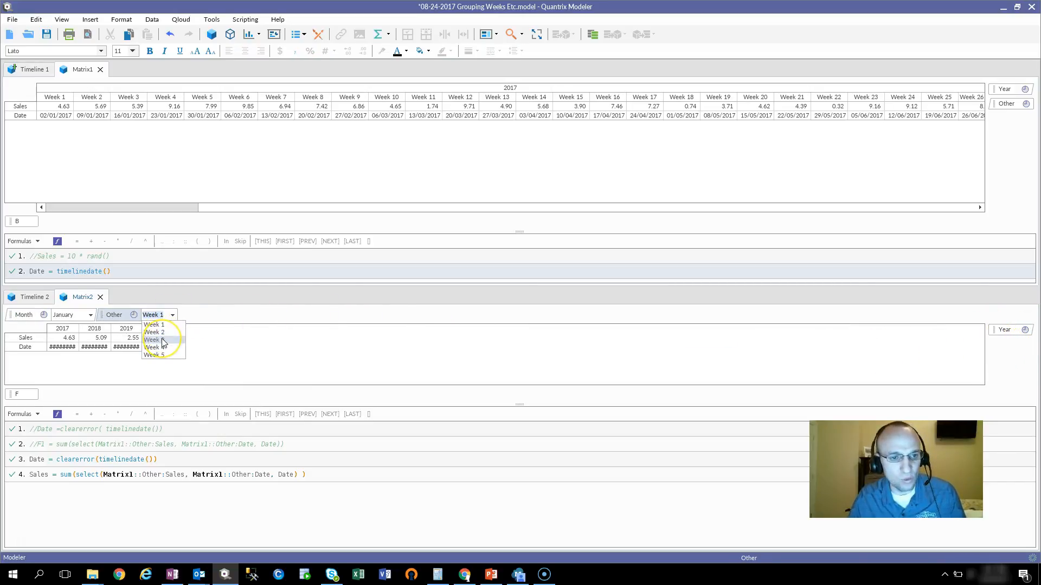
{"action": "left_click", "coordinate": [154, 340]}
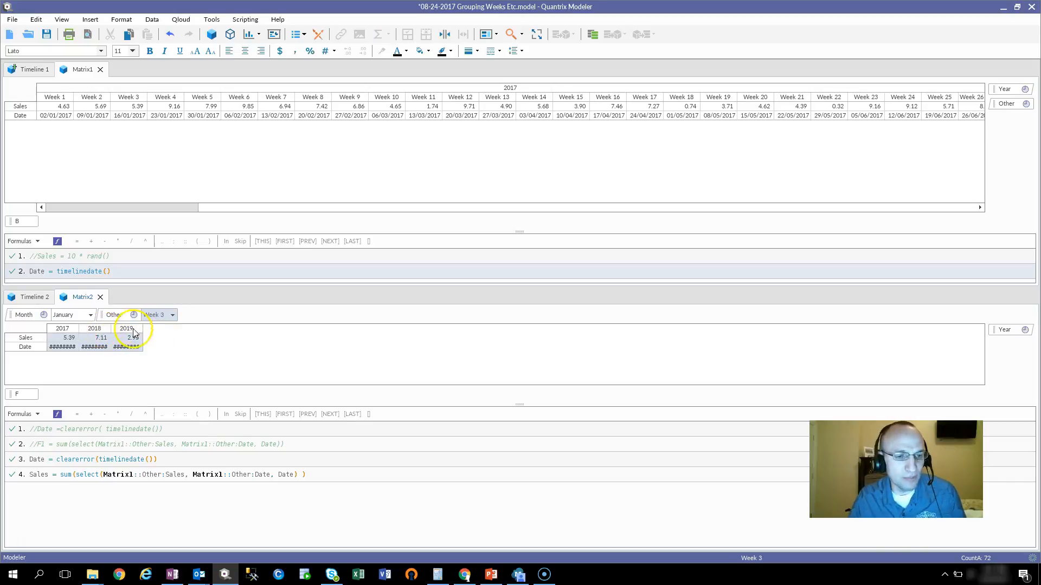
Step: Switch to the contact slide of the PowerPoint presentation
{"action": "key", "text": "alt+Tab"}
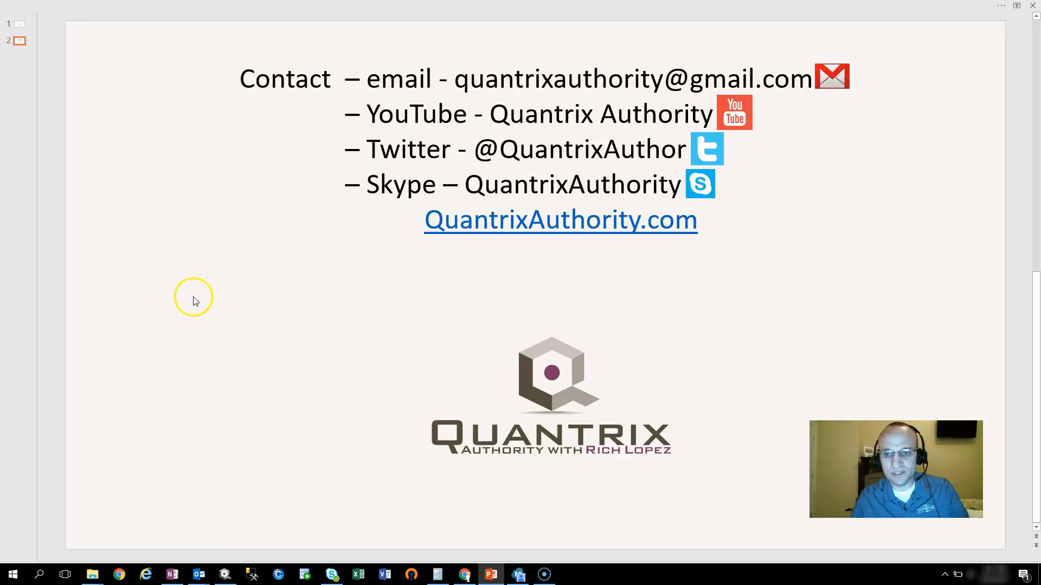